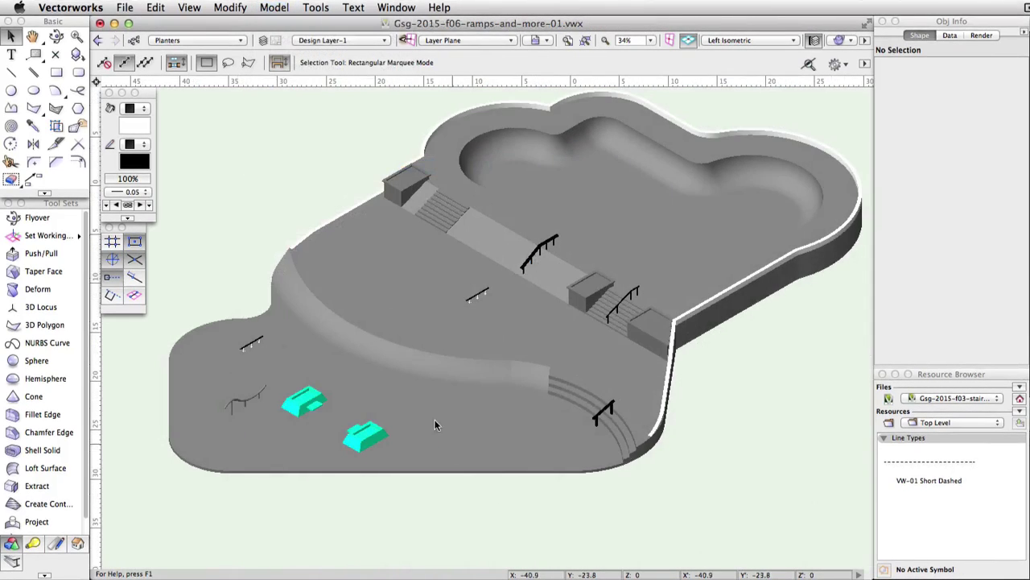
Step: Create a new class named Ramps and set it as the active class
{"action": "left_click", "coordinate": [134, 41]}
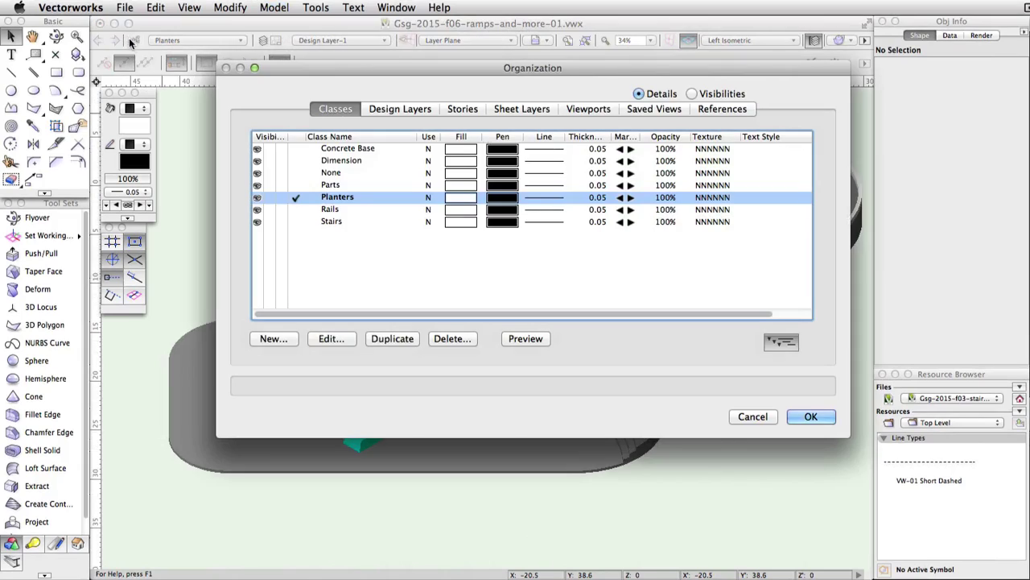
{"action": "left_click", "coordinate": [272, 339]}
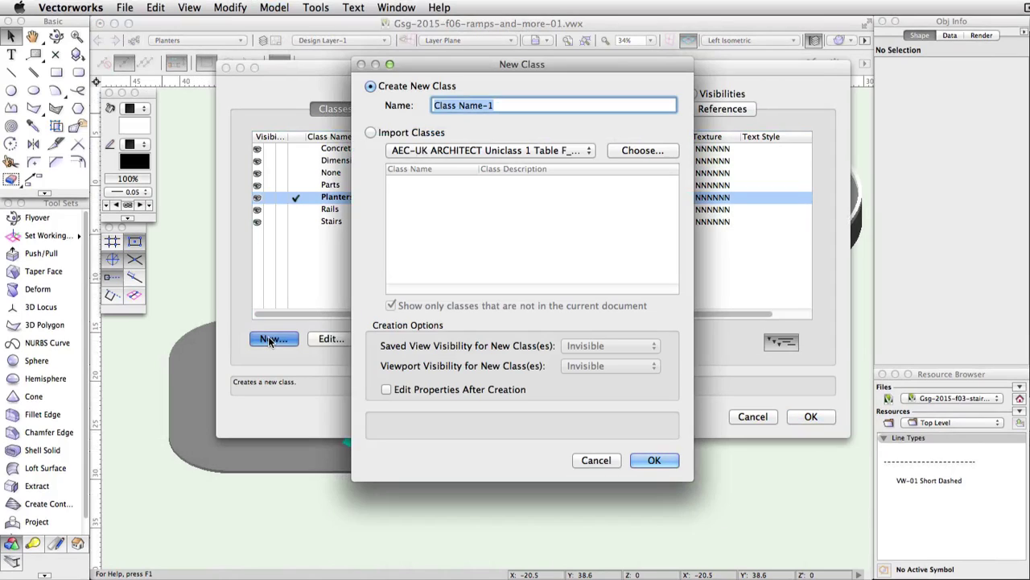
{"action": "type", "text": "Ramps"}
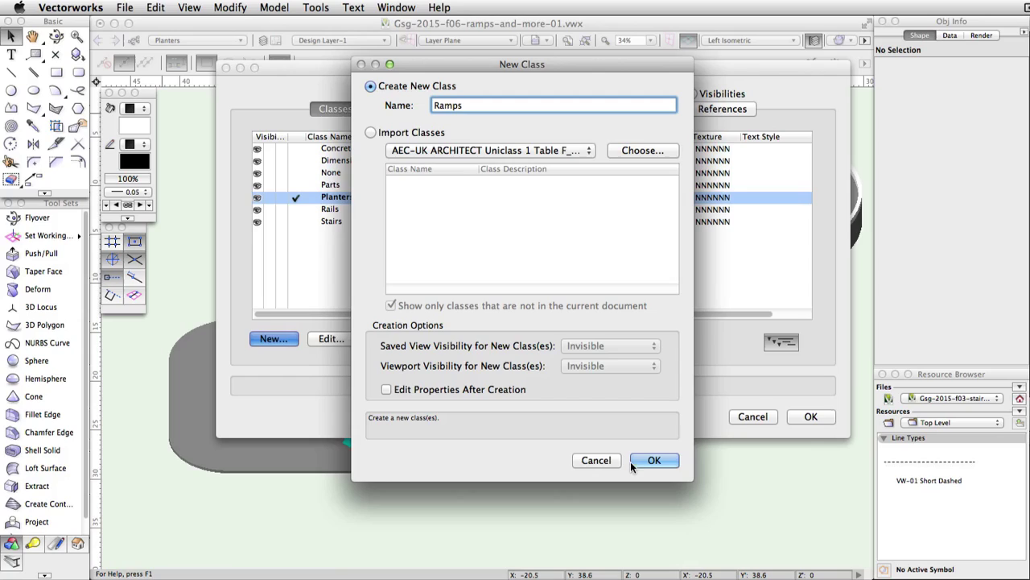
{"action": "left_click", "coordinate": [638, 459]}
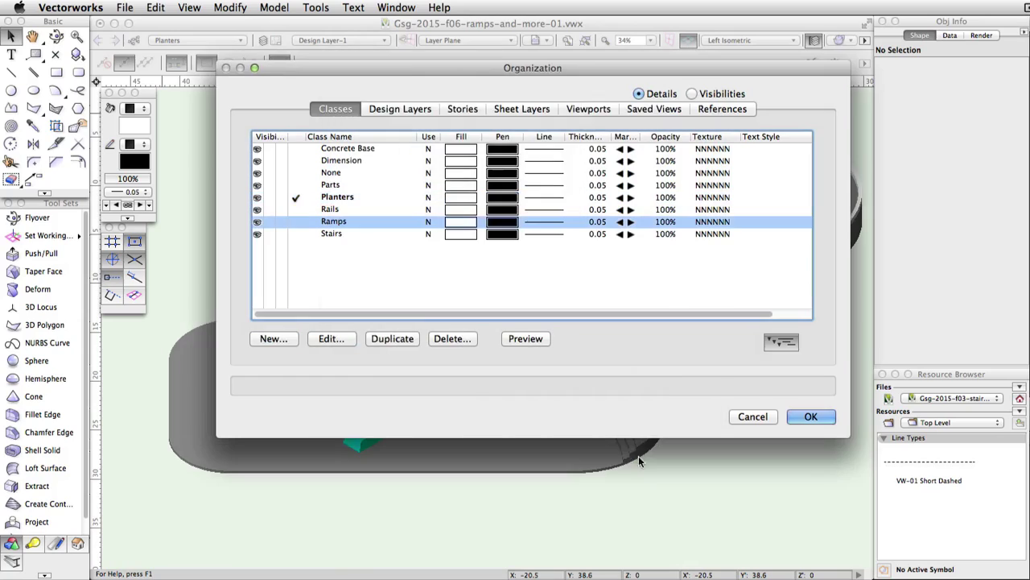
{"action": "left_click", "coordinate": [296, 222]}
Step: Switch to Top/Plan view and zoom in on the two curved ramp edges
{"action": "left_click", "coordinate": [801, 416]}
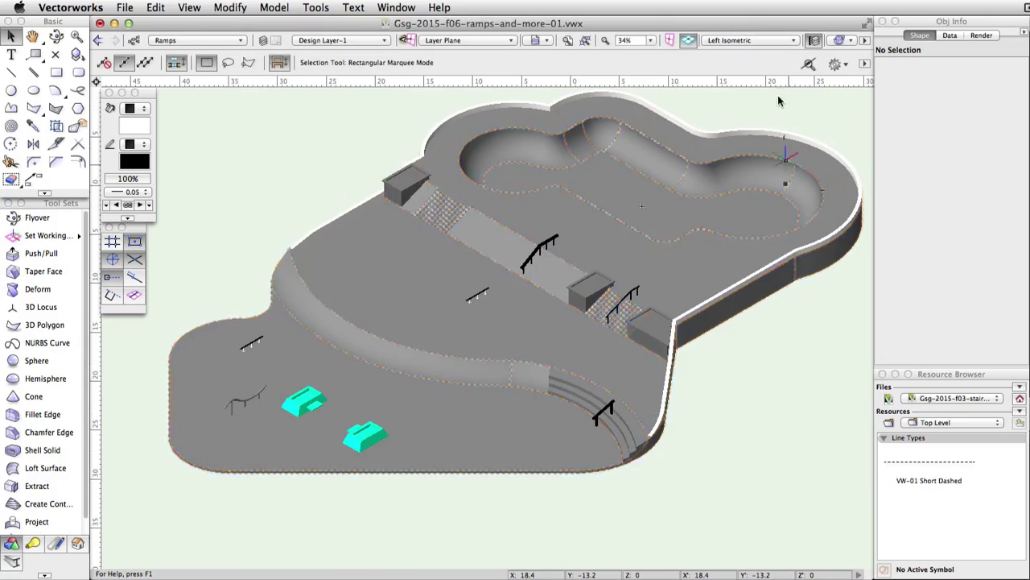
{"action": "left_click", "coordinate": [764, 40]}
{"action": "left_click", "coordinate": [768, 59]}
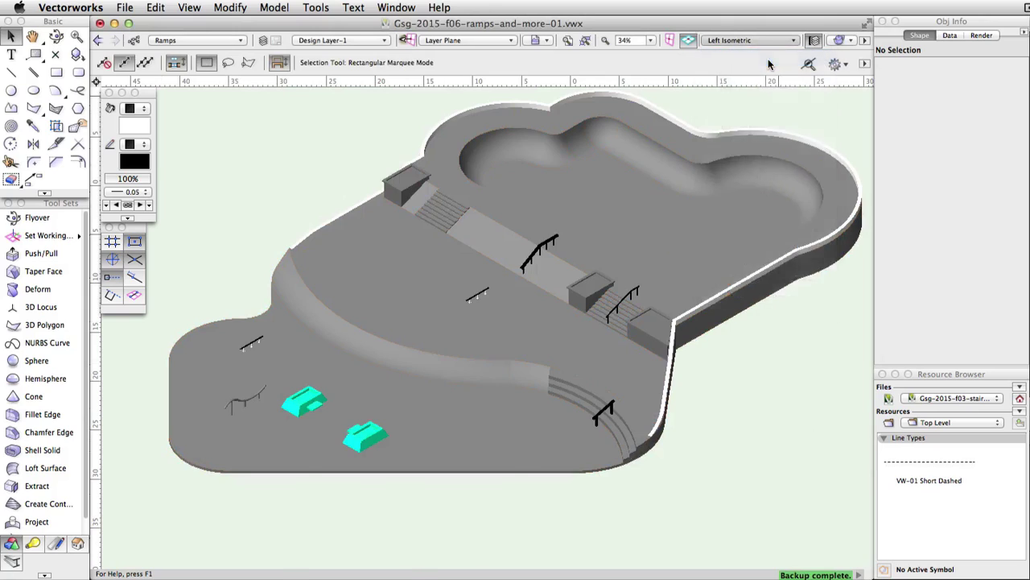
{"action": "middle_click_drag", "start_coordinate": [439, 239], "coordinate": [537, 315]}
{"action": "scroll", "coordinate": [616, 240], "scroll_direction": "up", "scroll_amount": 5}
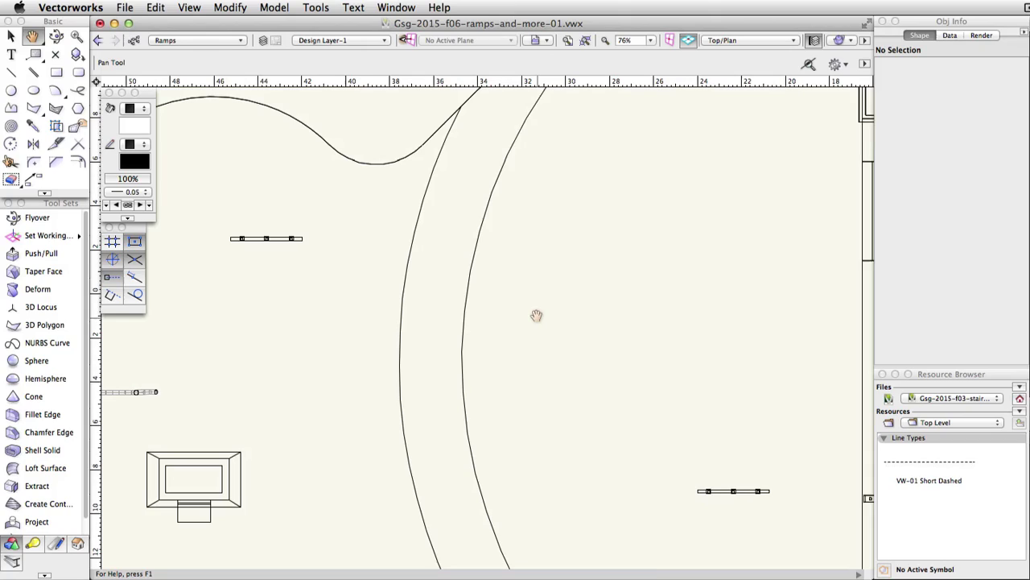
Step: Draw a three-point arc along the inner ramp curve (radius 21.945, sweep 20.45°)
{"action": "left_click", "coordinate": [55, 91]}
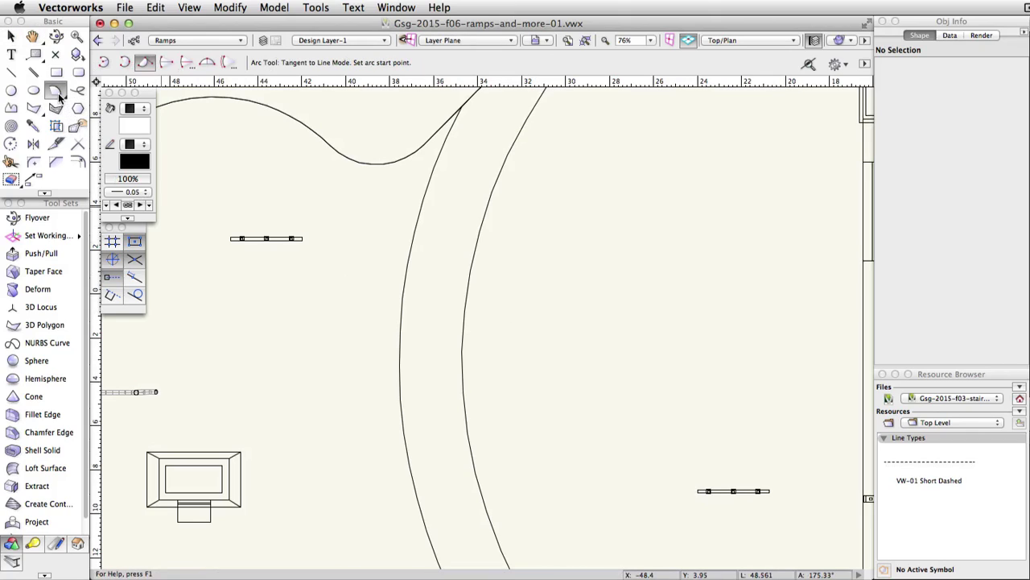
{"action": "left_click", "coordinate": [123, 62]}
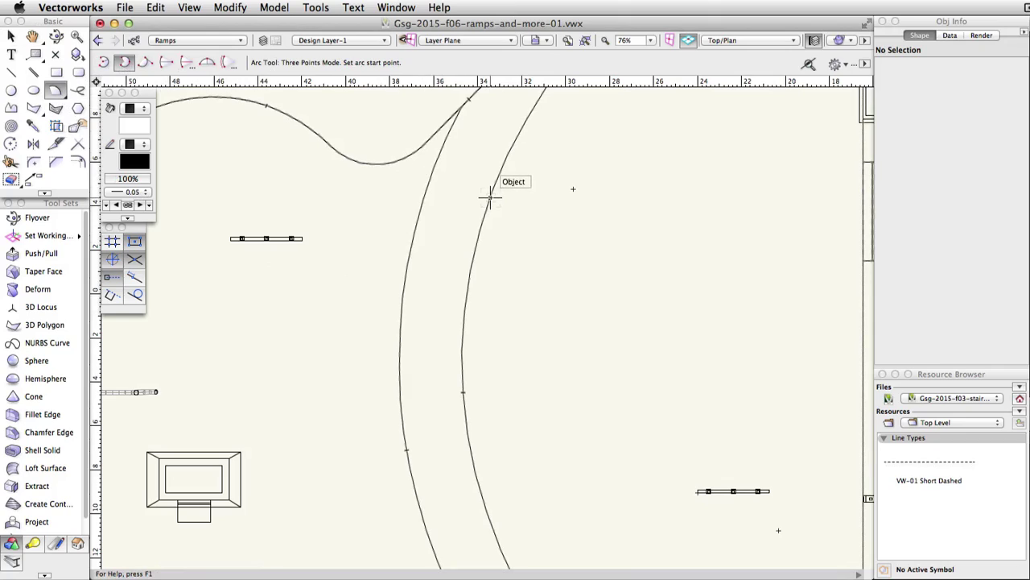
{"action": "left_click", "coordinate": [479, 236]}
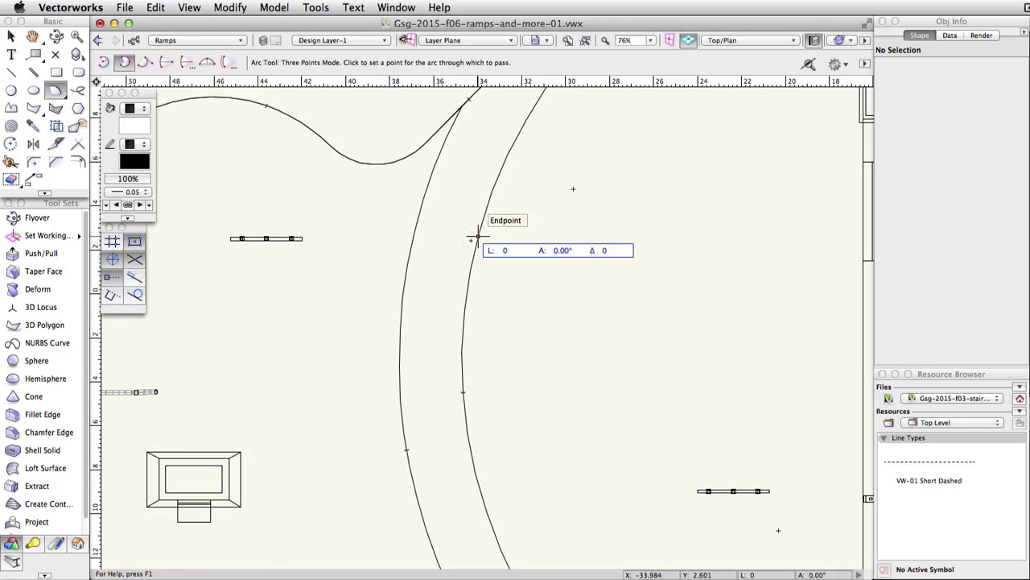
{"action": "left_click", "coordinate": [463, 327]}
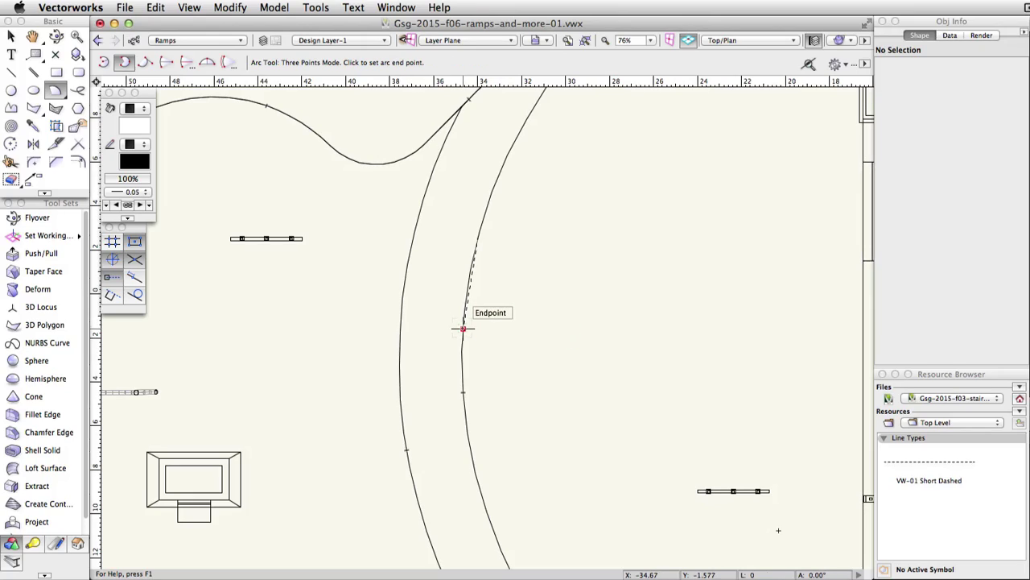
{"action": "left_click", "coordinate": [462, 406]}
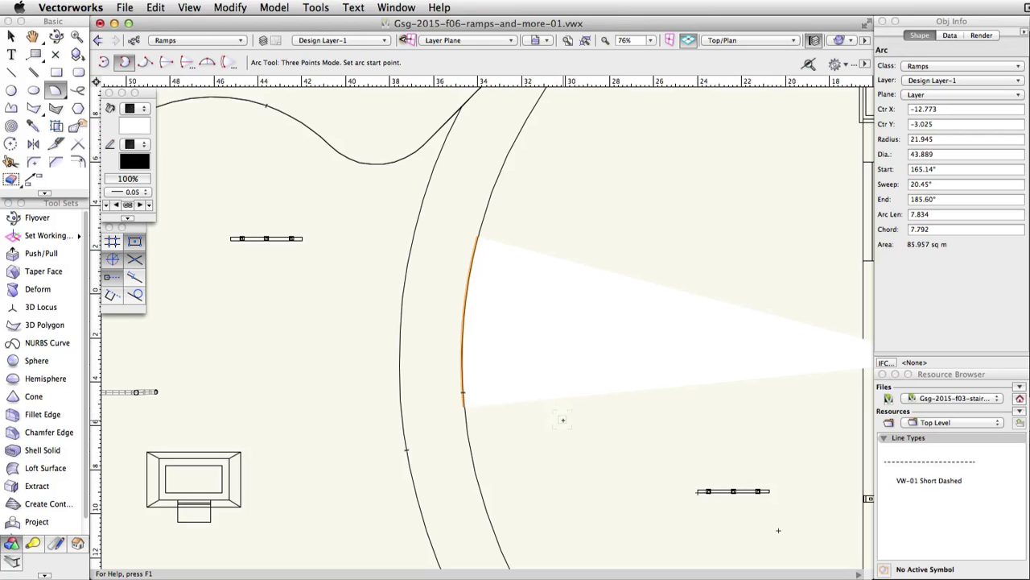
Step: Set Offset tool preferences to Offset by Point, Duplicate and Offset, and Close Open Curves
{"action": "left_click", "coordinate": [79, 161]}
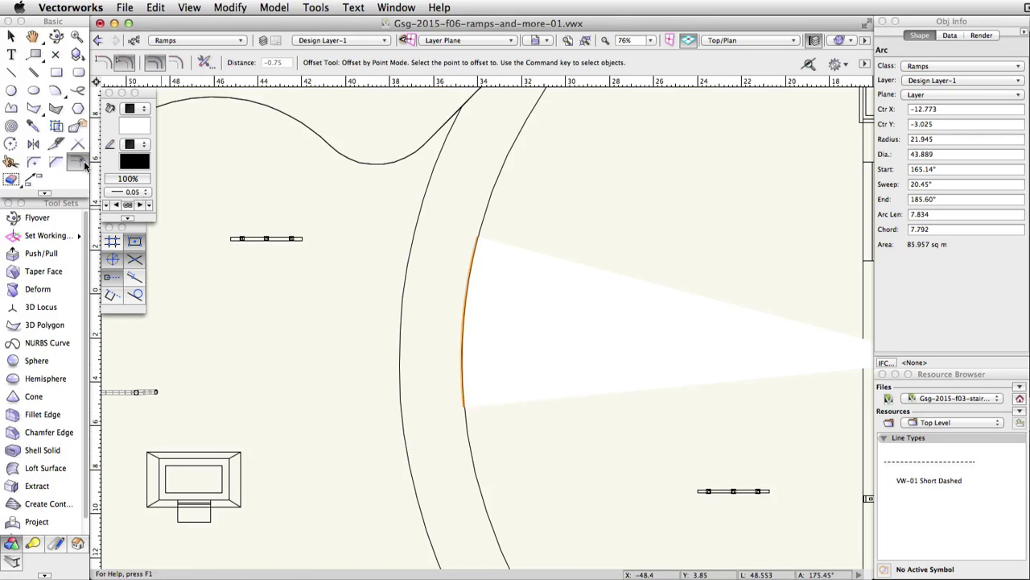
{"action": "left_click", "coordinate": [207, 62]}
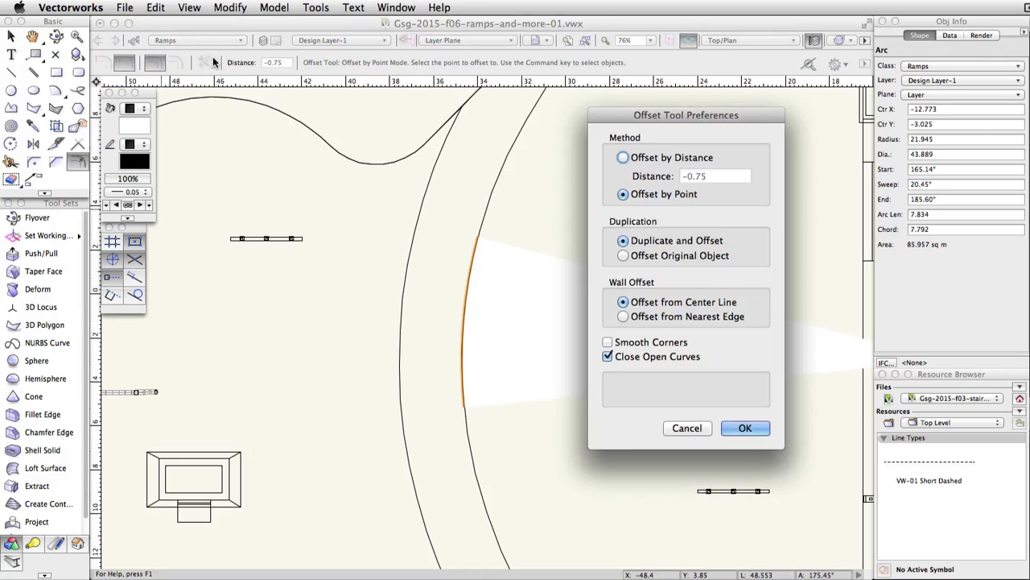
{"action": "left_click_drag", "start_coordinate": [630, 114], "coordinate": [430, 87]}
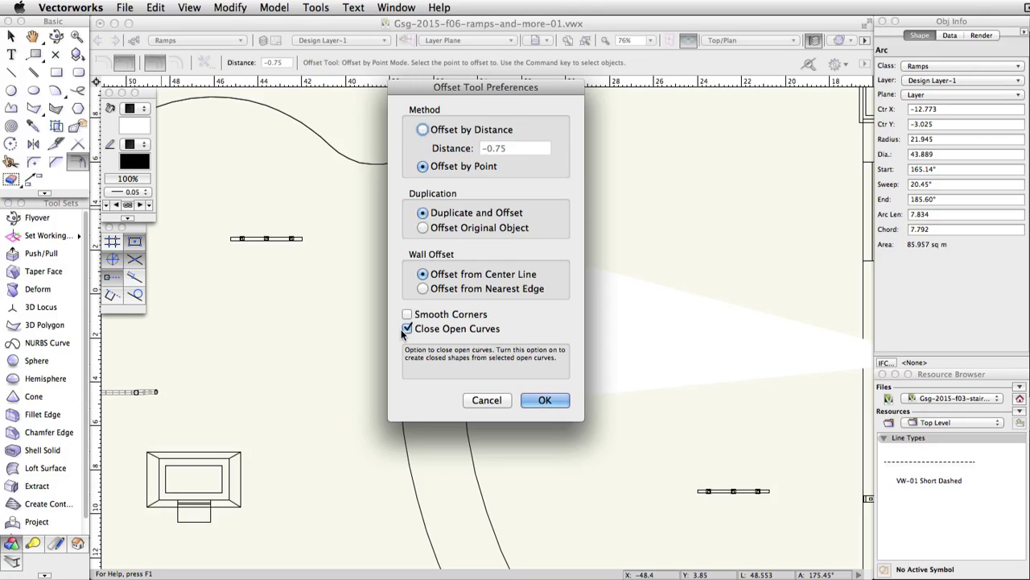
Step: Offset the arc out to the outer ramp curve, producing a closed six-vertex strip
{"action": "left_click", "coordinate": [545, 400]}
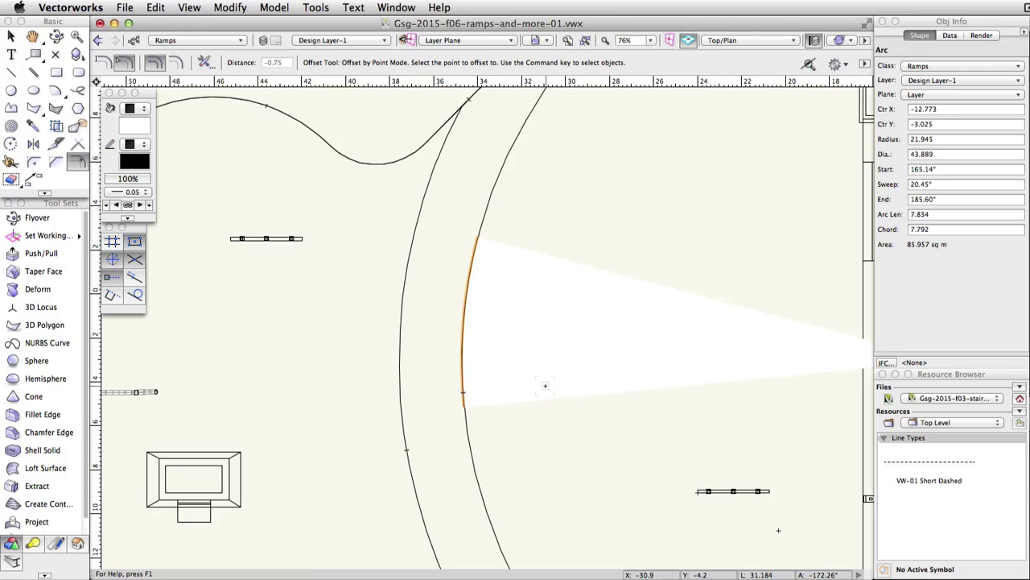
{"action": "left_click", "coordinate": [426, 323]}
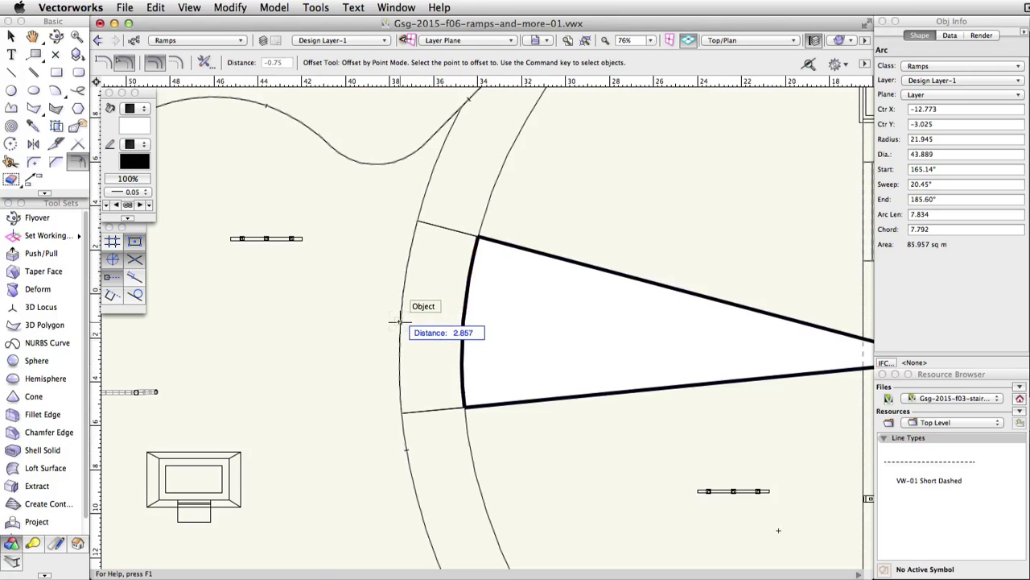
{"action": "left_click", "coordinate": [397, 322]}
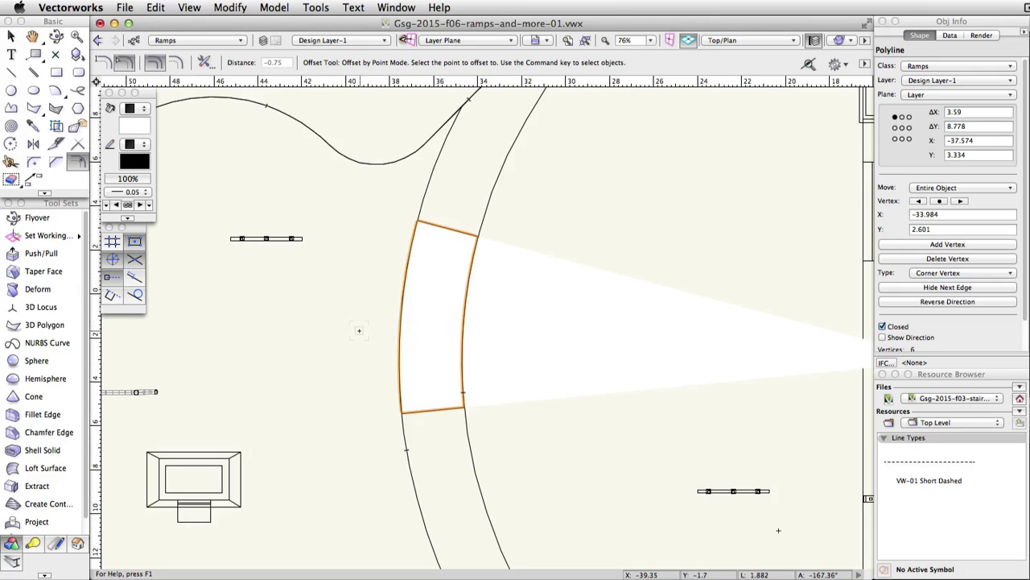
{"action": "key", "text": "x"}
{"action": "key", "text": "x"}
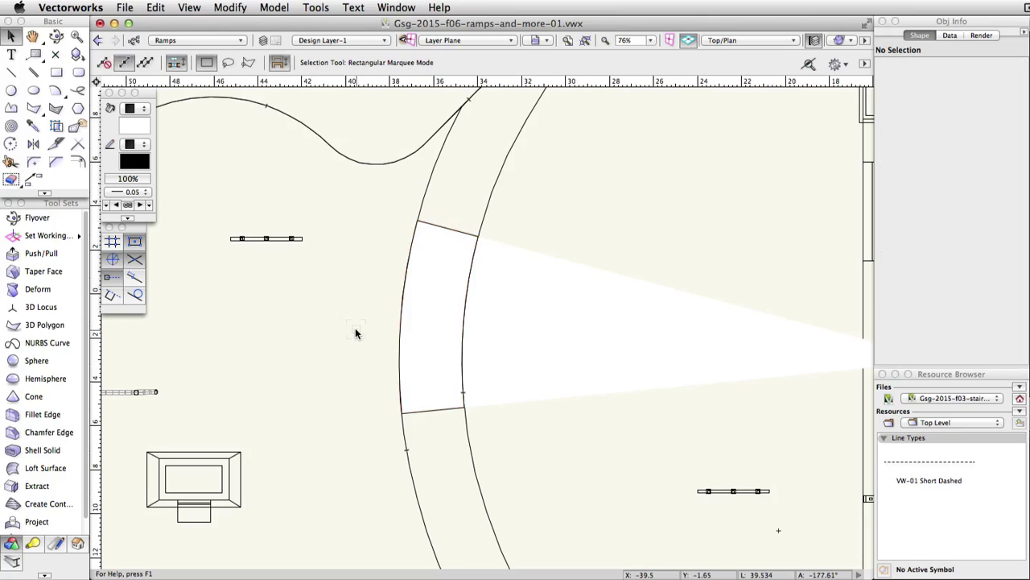
Step: Offset the arc by a distance of -0.75 to create a thin closed strip
{"action": "left_click", "coordinate": [512, 335]}
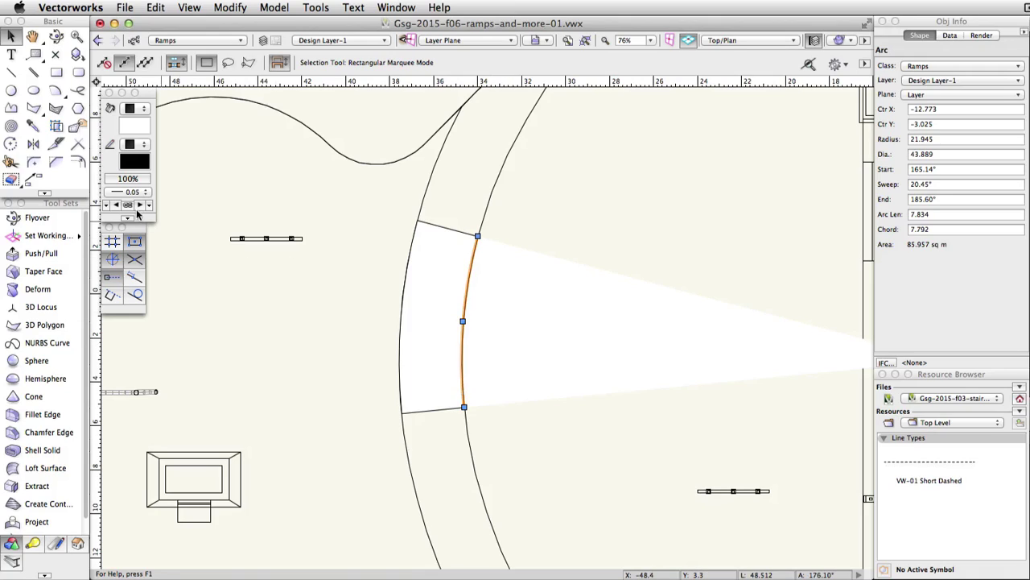
{"action": "left_click", "coordinate": [79, 163]}
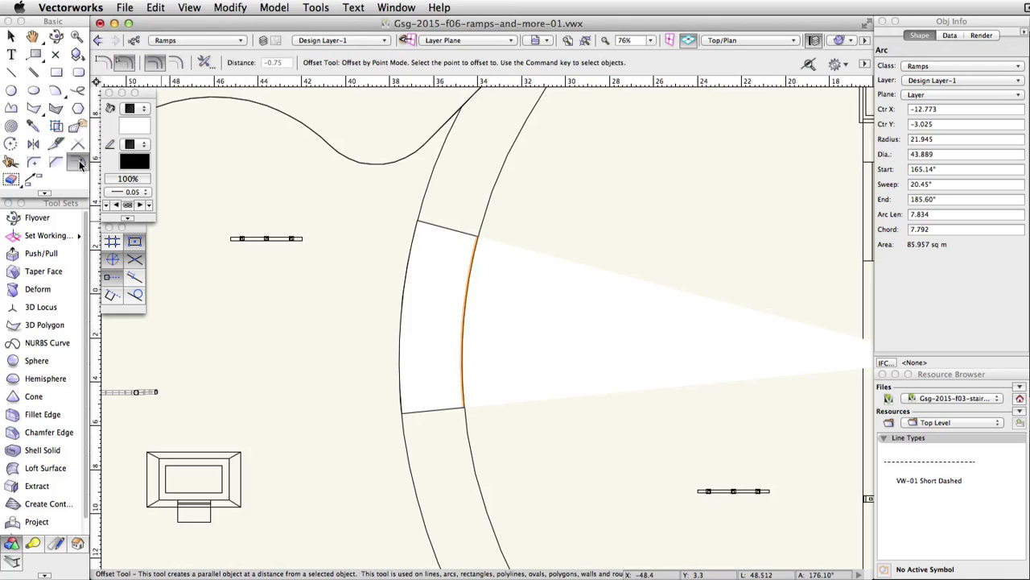
{"action": "left_click", "coordinate": [499, 315]}
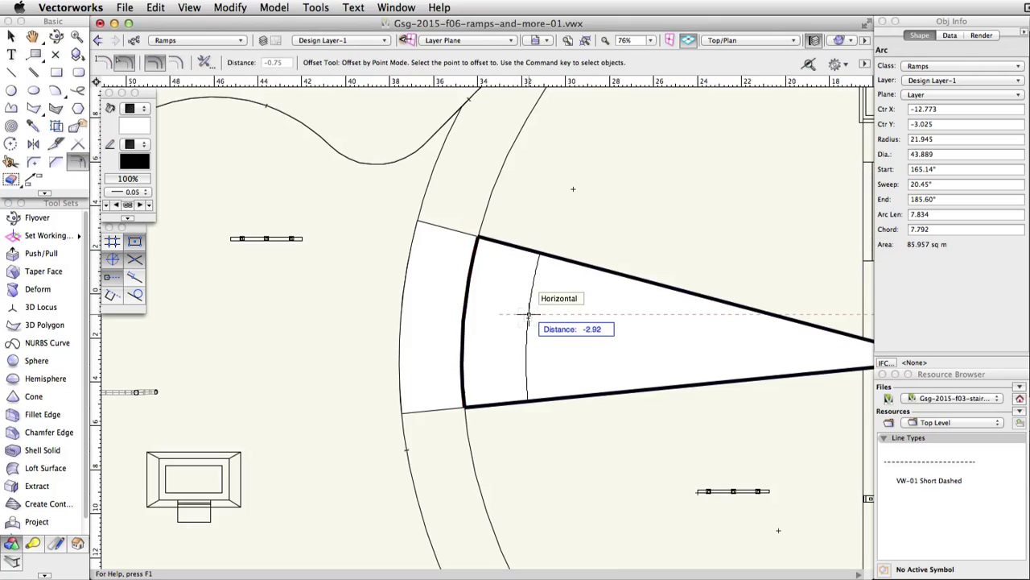
{"action": "key", "text": "Tab"}
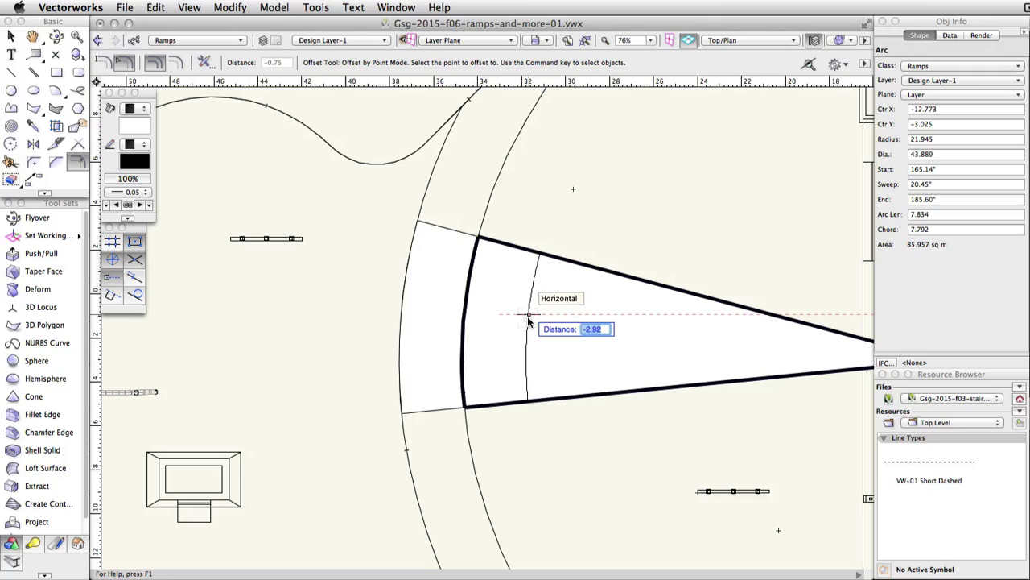
{"action": "type", "text": "-0.75"}
{"action": "key", "text": "Return"}
{"action": "left_click", "coordinate": [528, 314]}
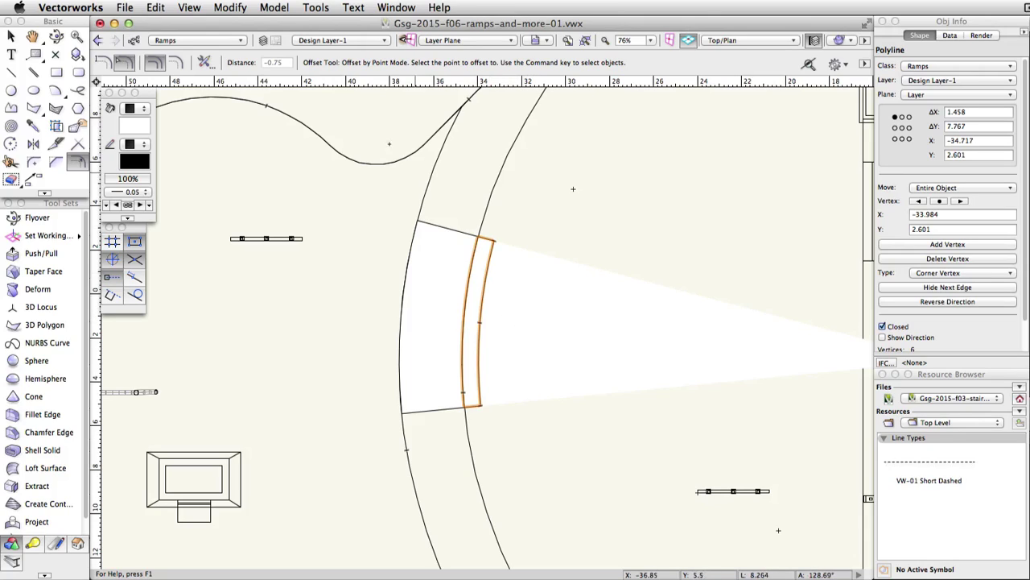
Step: Extrude the thin strip to height 1 and set its bottom Z to 1.5
{"action": "left_click", "coordinate": [284, 10]}
{"action": "left_click", "coordinate": [326, 88]}
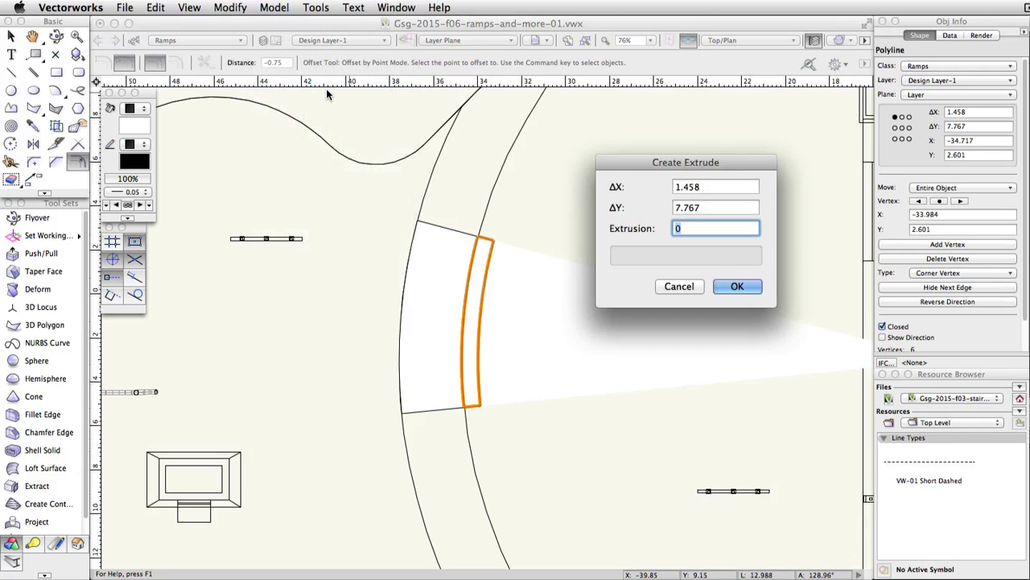
{"action": "type", "text": "1"}
{"action": "left_click", "coordinate": [736, 288]}
{"action": "left_click", "coordinate": [922, 142]}
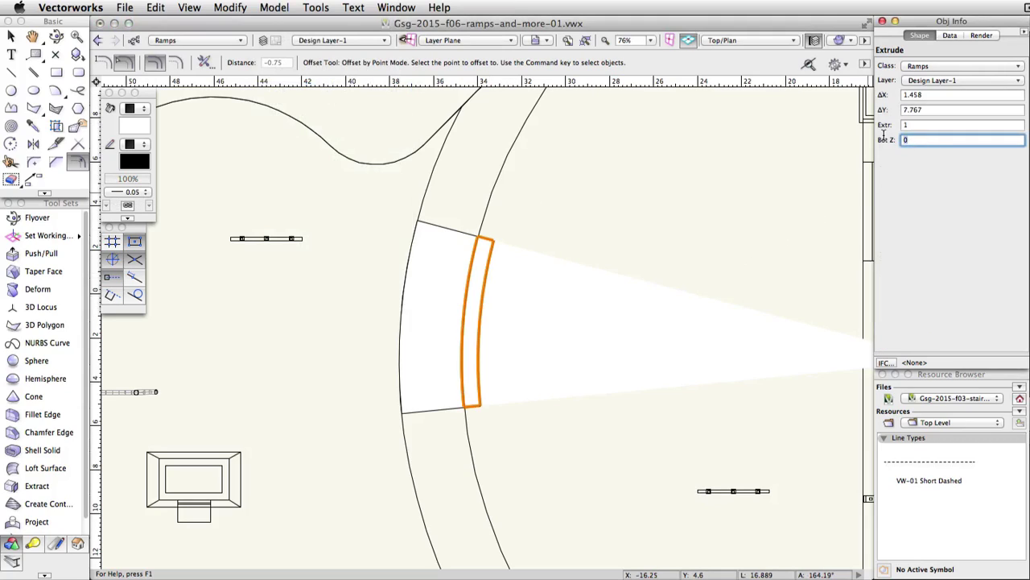
{"action": "type", "text": "1.5"}
{"action": "key", "text": "Return"}
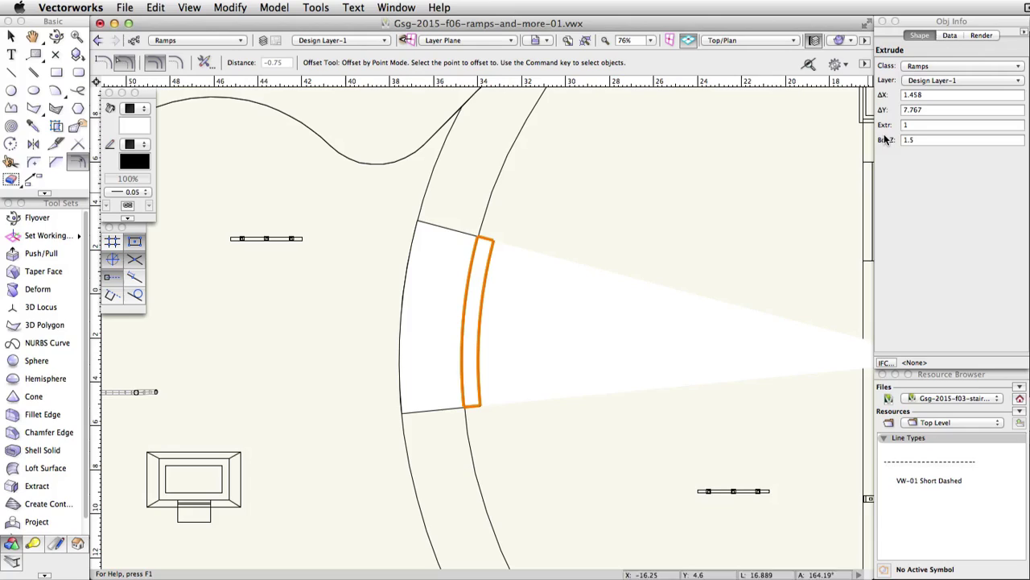
Step: Extrude the wider curved ramp outline to height 1 with bottom Z 1.5
{"action": "key", "text": "x"}
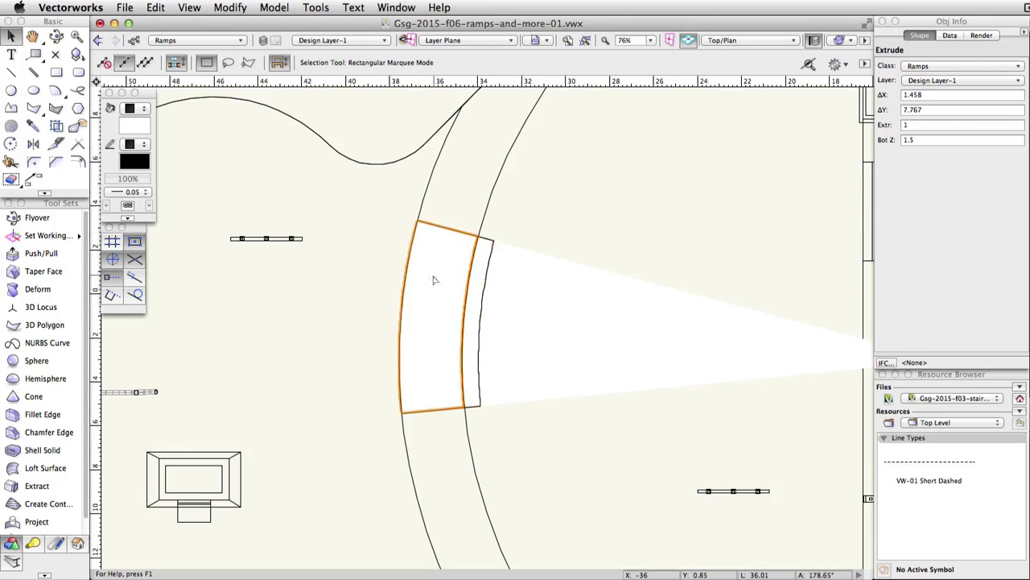
{"action": "left_click", "coordinate": [447, 280]}
{"action": "left_click", "coordinate": [273, 8]}
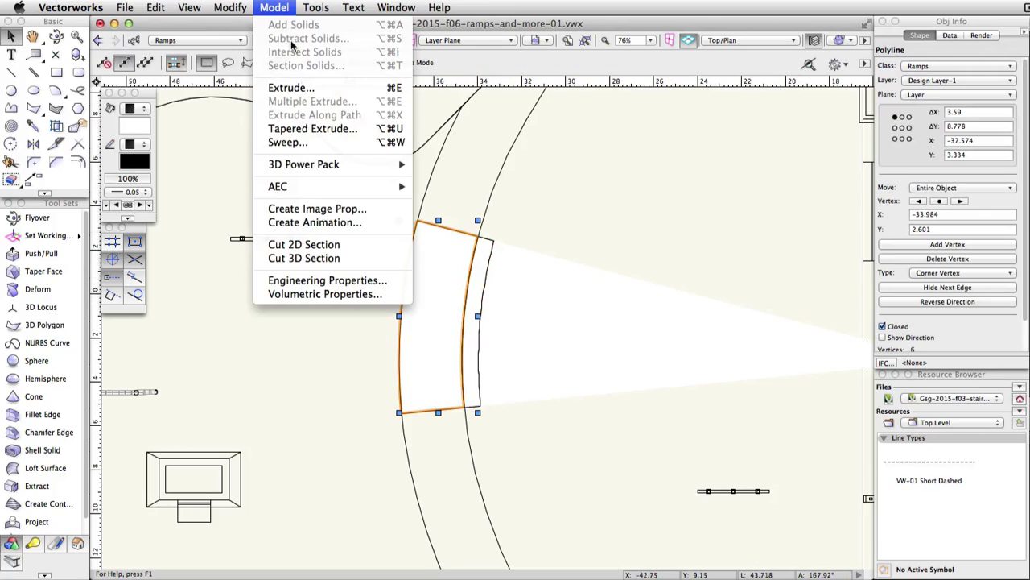
{"action": "left_click", "coordinate": [326, 90]}
{"action": "key", "text": "Return"}
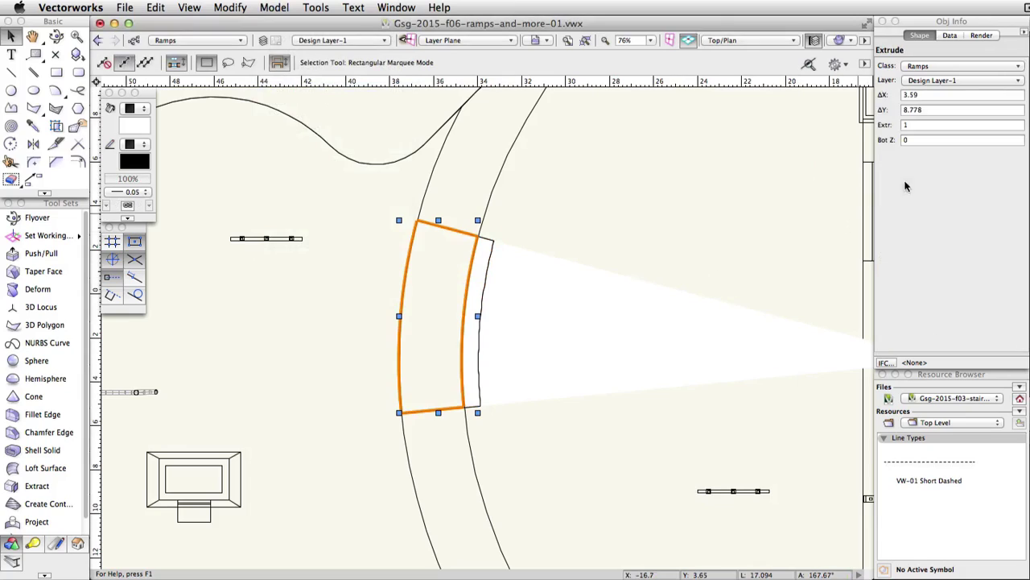
{"action": "left_click", "coordinate": [914, 139]}
{"action": "type", "text": "1.5"}
{"action": "key", "text": "Return"}
Step: Switch to Left Isometric view and select the arc hidden under the block using X-ray
{"action": "left_click", "coordinate": [757, 42]}
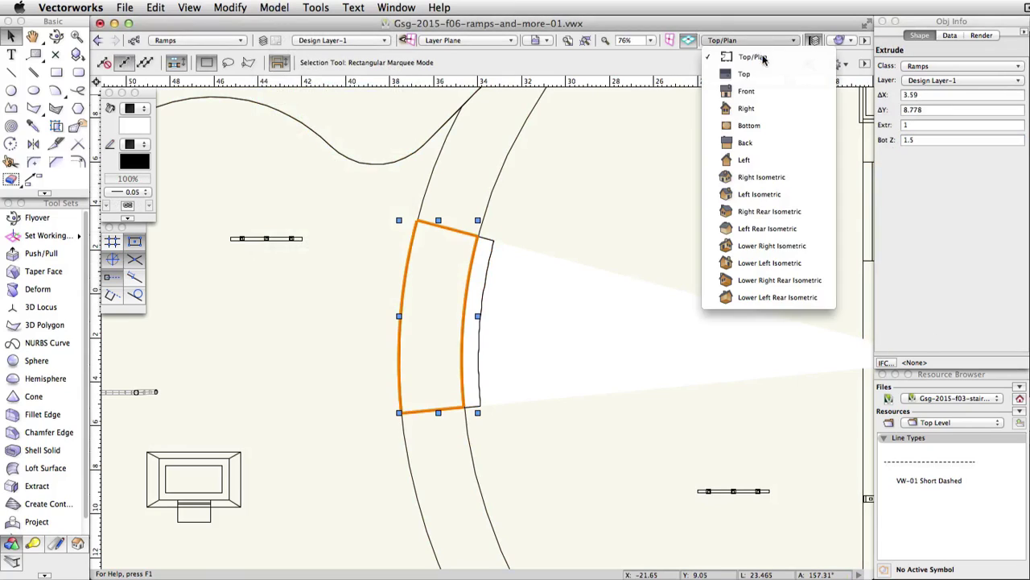
{"action": "left_click", "coordinate": [800, 193]}
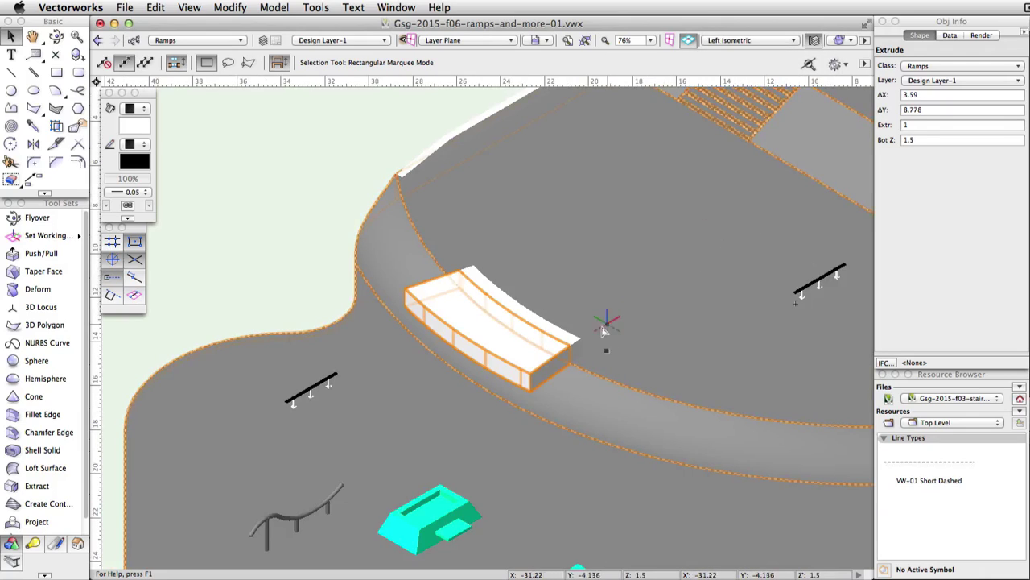
{"action": "key", "text": "b"}
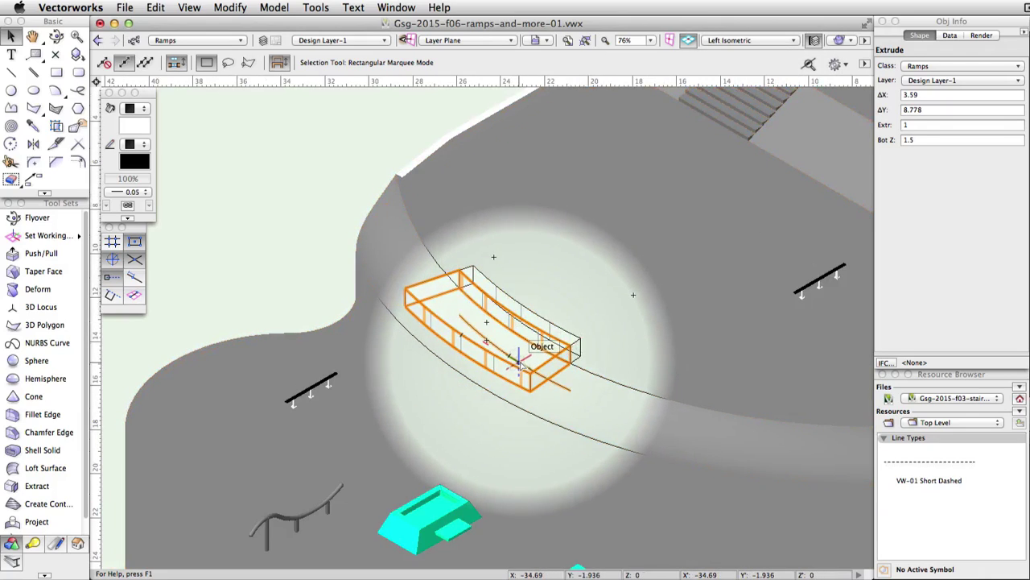
{"action": "left_click", "coordinate": [525, 362]}
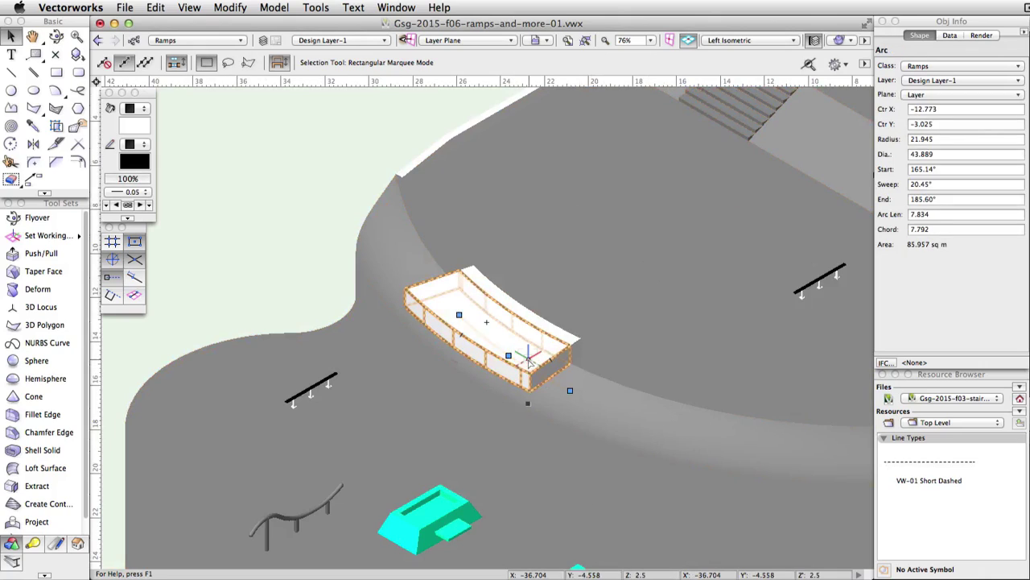
Step: Move the arc up by a Z offset of 2.5 using Move 3D
{"action": "left_click", "coordinate": [219, 6]}
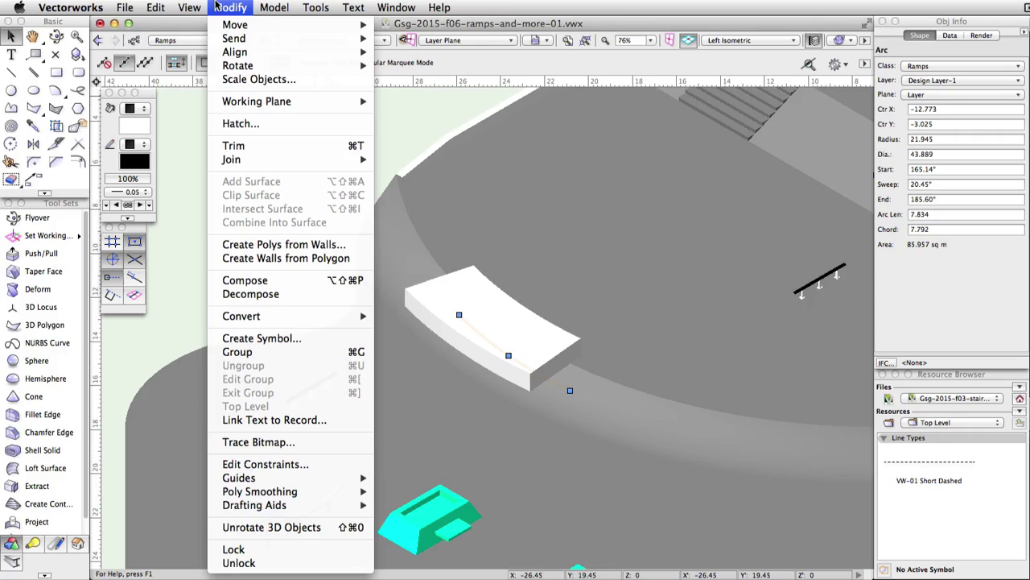
{"action": "mouse_move", "coordinate": [242, 30]}
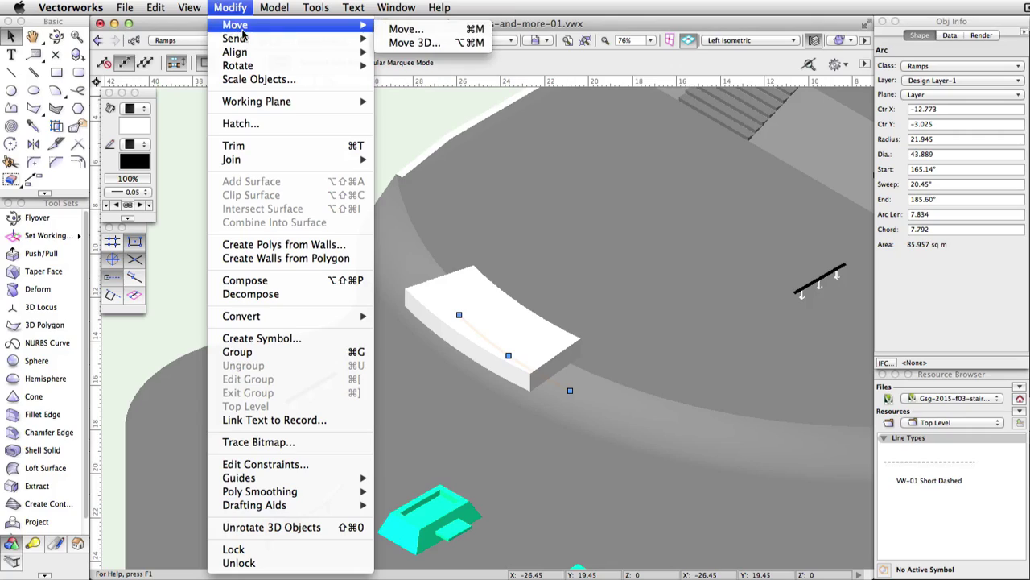
{"action": "left_click", "coordinate": [430, 42]}
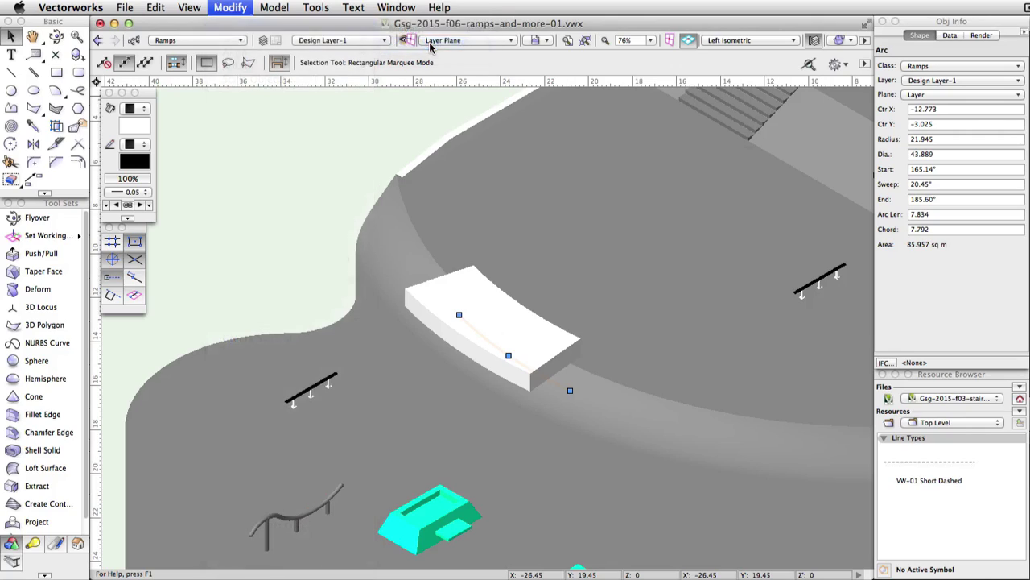
{"action": "double_click", "coordinate": [599, 248]}
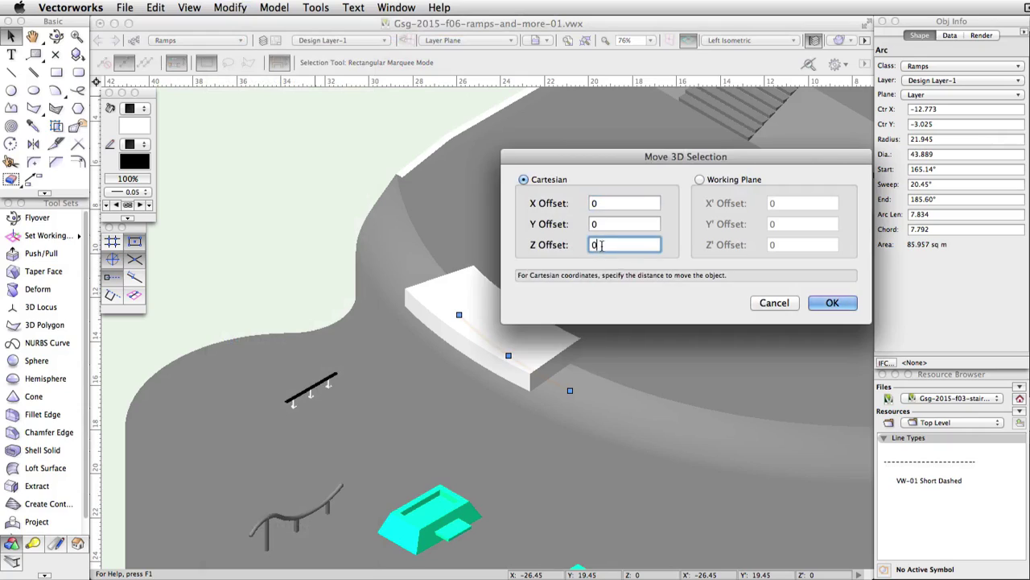
{"action": "type", "text": "2.5"}
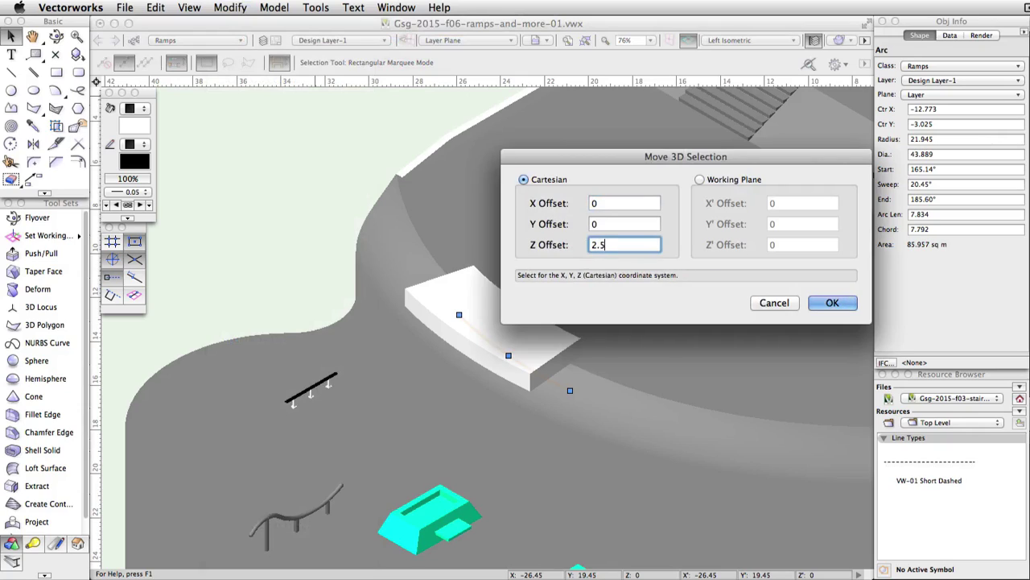
{"action": "left_click", "coordinate": [834, 303]}
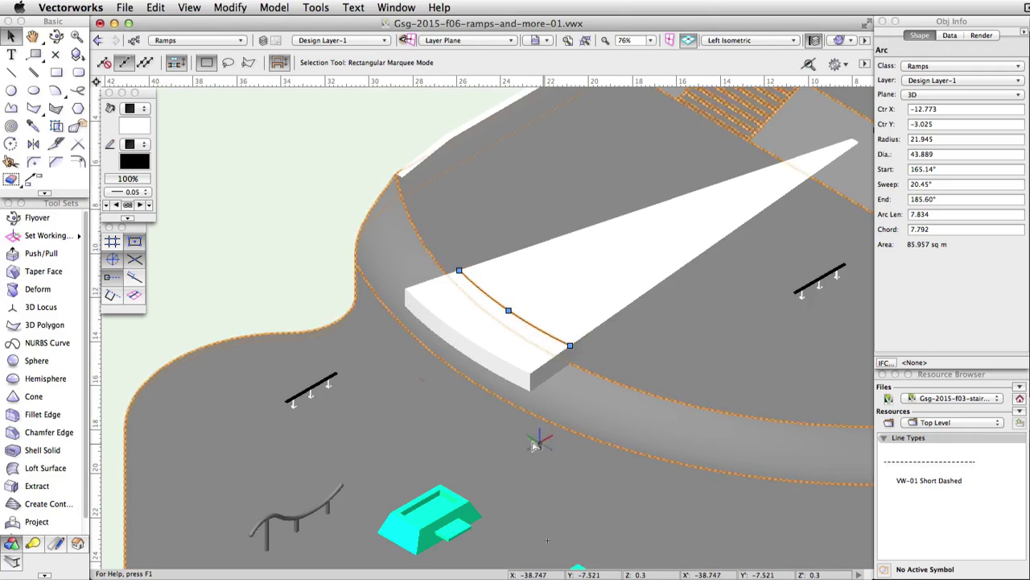
Step: Push the narrow ramp block's face by 1.2 with Push/Pull in Move Face mode
{"action": "left_click", "coordinate": [40, 253]}
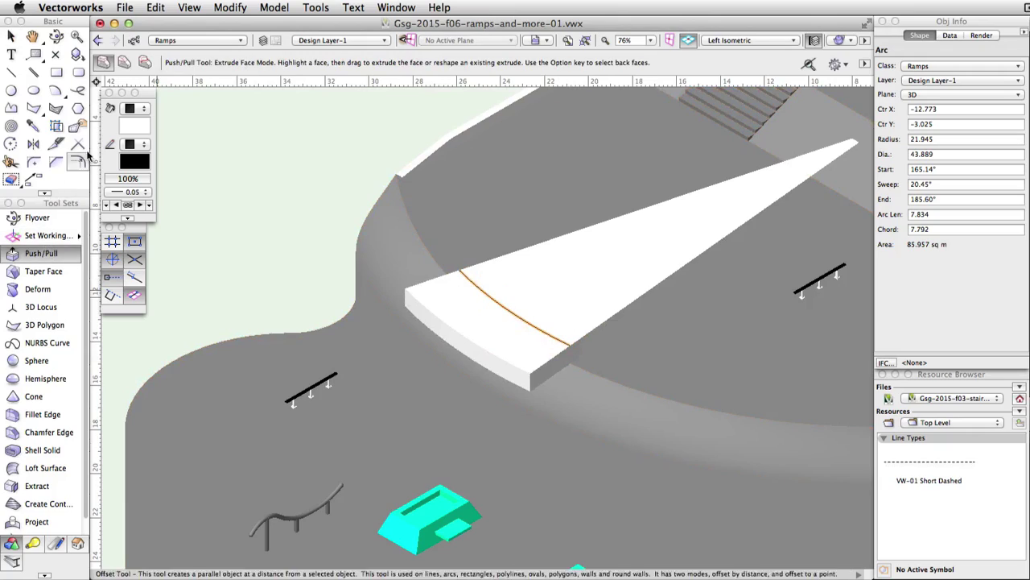
{"action": "left_click", "coordinate": [123, 62]}
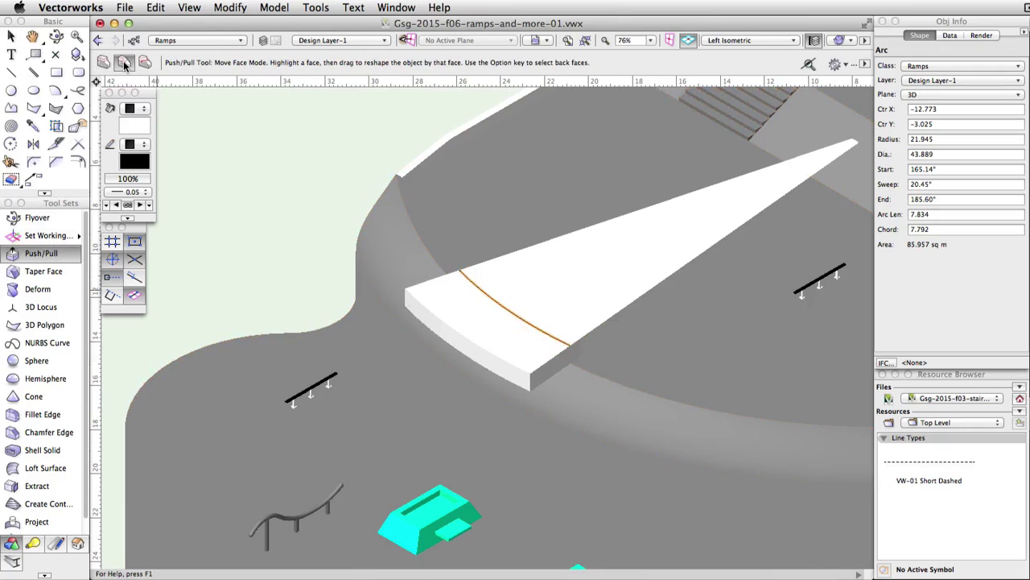
{"action": "left_click", "coordinate": [508, 347]}
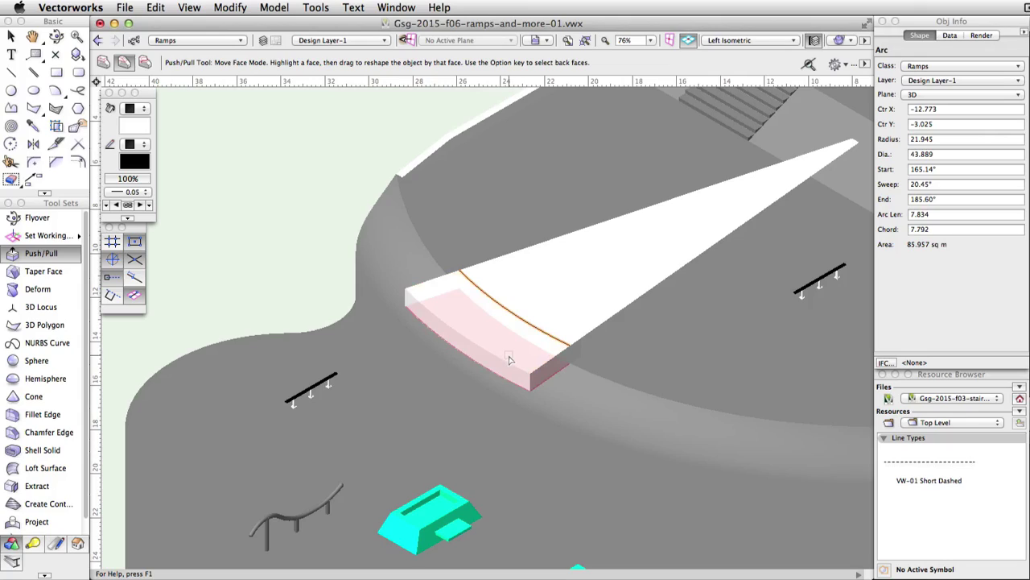
{"action": "left_click", "coordinate": [509, 359]}
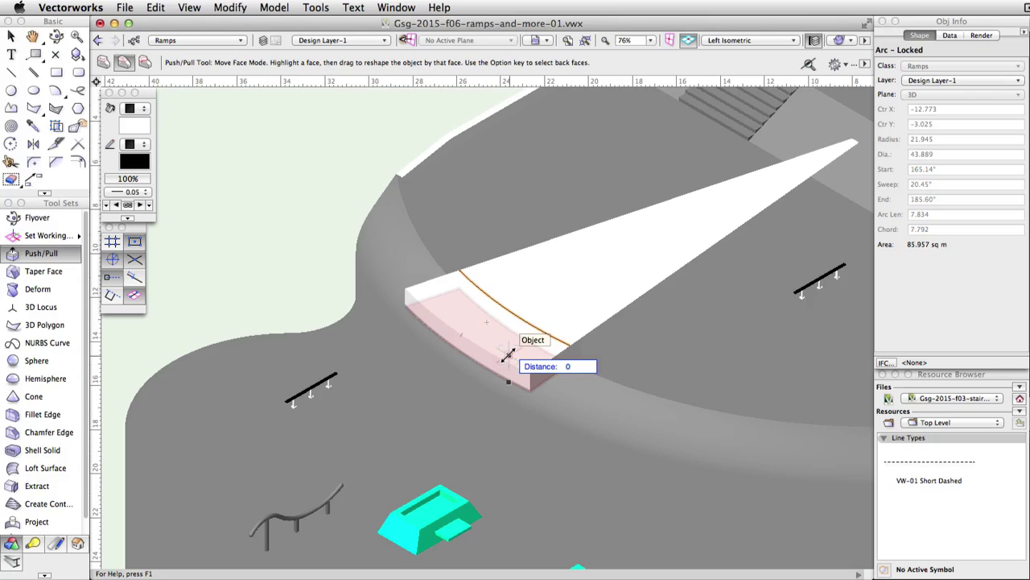
{"action": "scroll", "coordinate": [508, 355], "scroll_direction": "up", "scroll_amount": 4}
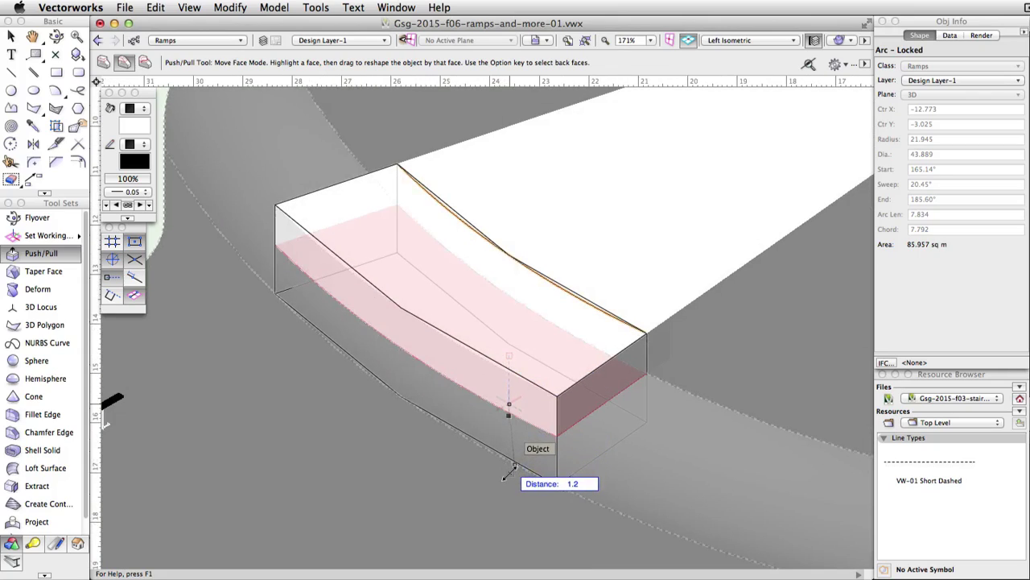
{"action": "left_click", "coordinate": [509, 480]}
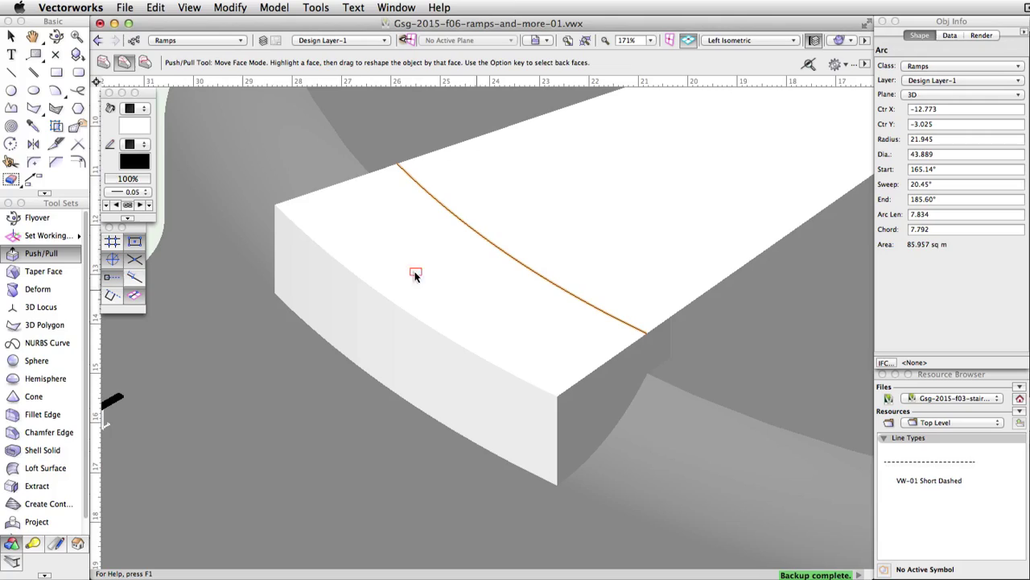
Step: Draw a tangent arc (radius 5.426, 38.81° sweep) from the top arc's end to the bottom front corner
{"action": "left_click", "coordinate": [59, 93]}
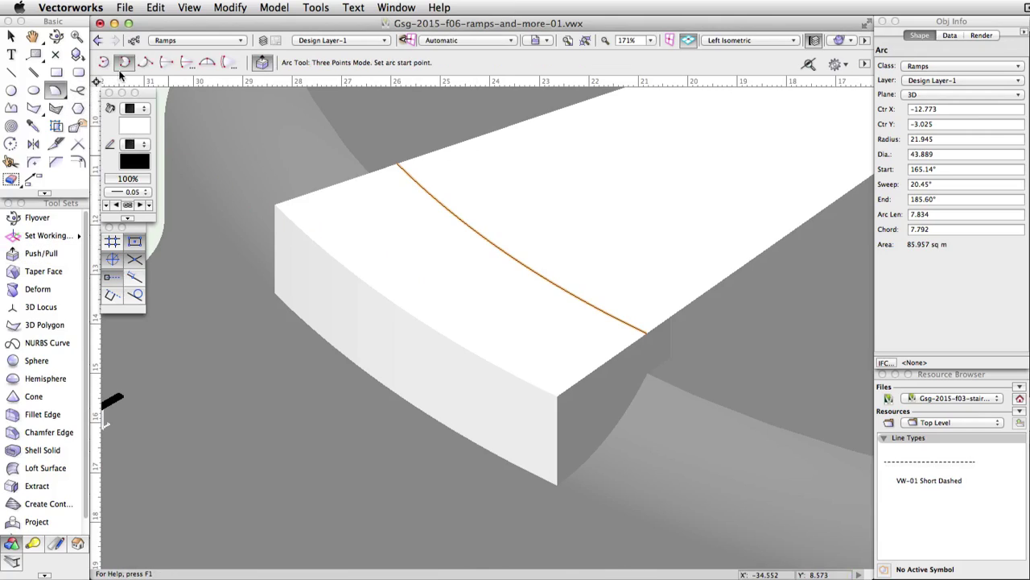
{"action": "left_click", "coordinate": [147, 63]}
{"action": "left_click", "coordinate": [147, 63]}
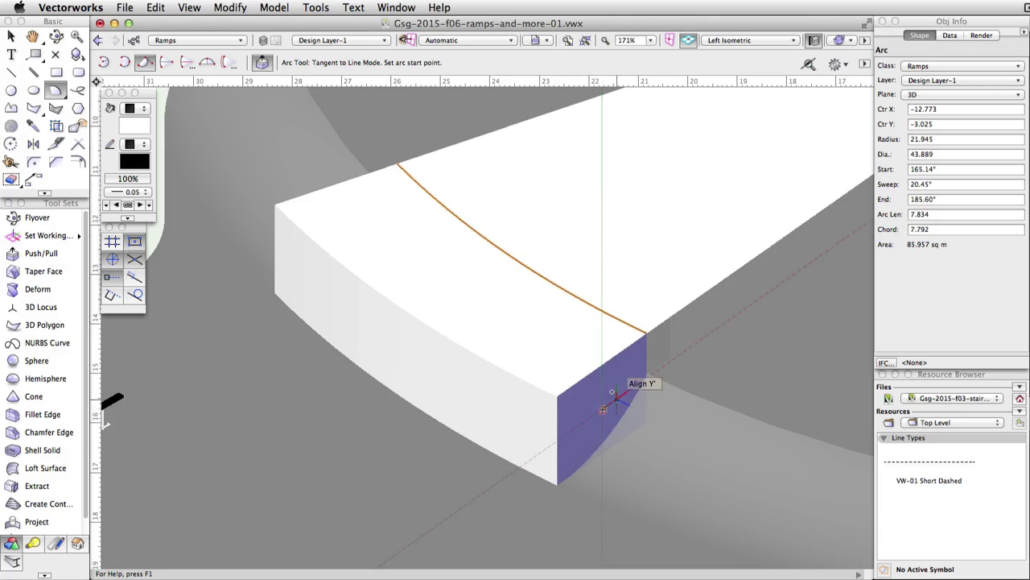
{"action": "scroll", "coordinate": [610, 392], "scroll_direction": "up", "scroll_amount": 2}
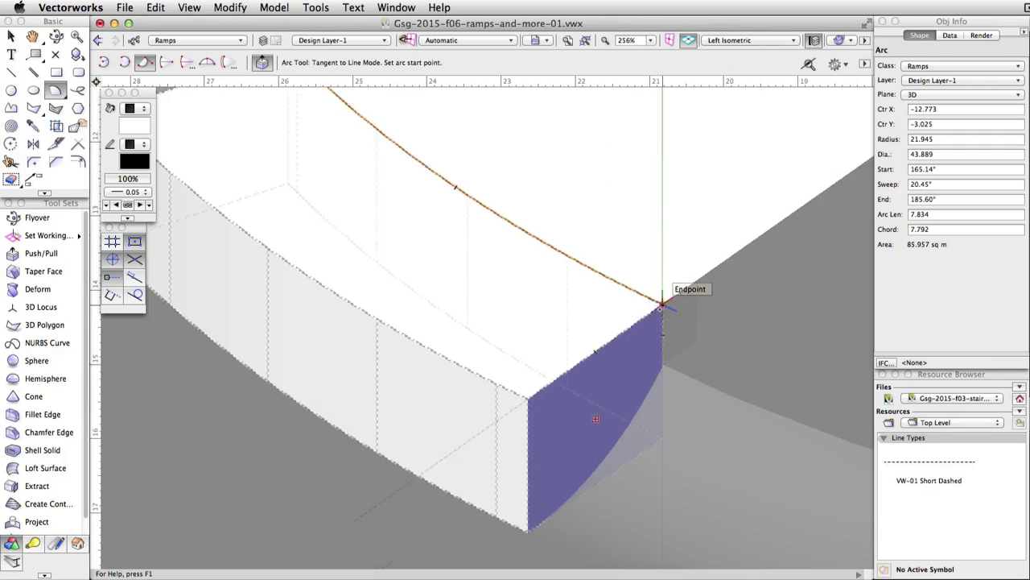
{"action": "left_click", "coordinate": [661, 304]}
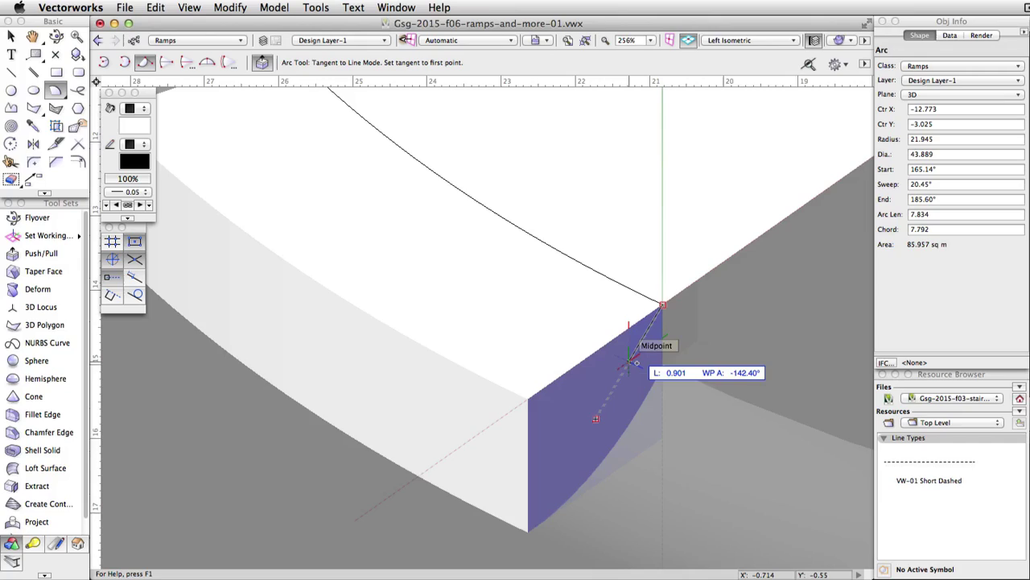
{"action": "left_click", "coordinate": [597, 418]}
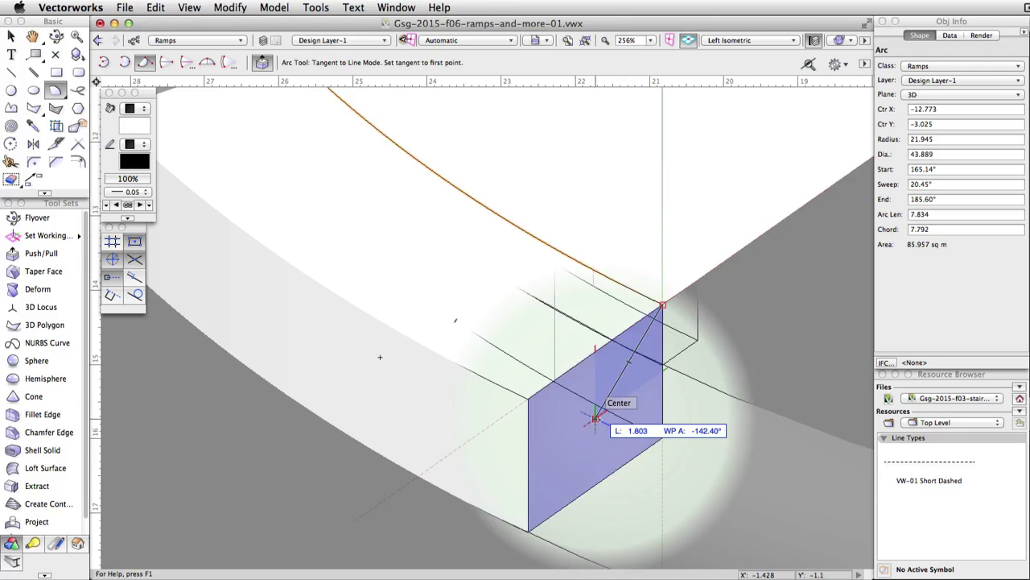
{"action": "left_click_drag", "start_coordinate": [596, 419], "coordinate": [659, 373]}
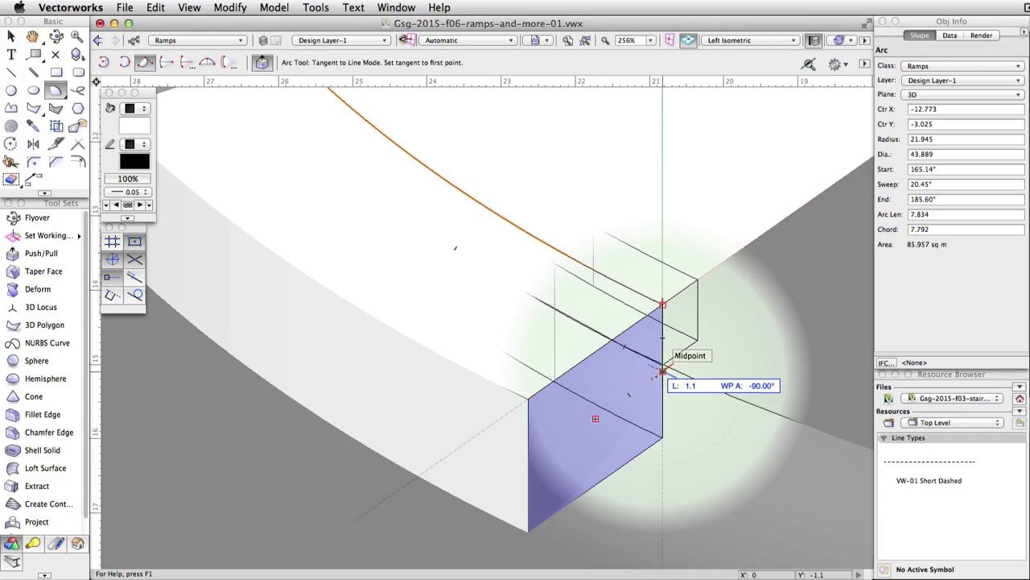
{"action": "left_click_drag", "start_coordinate": [658, 372], "coordinate": [628, 394]}
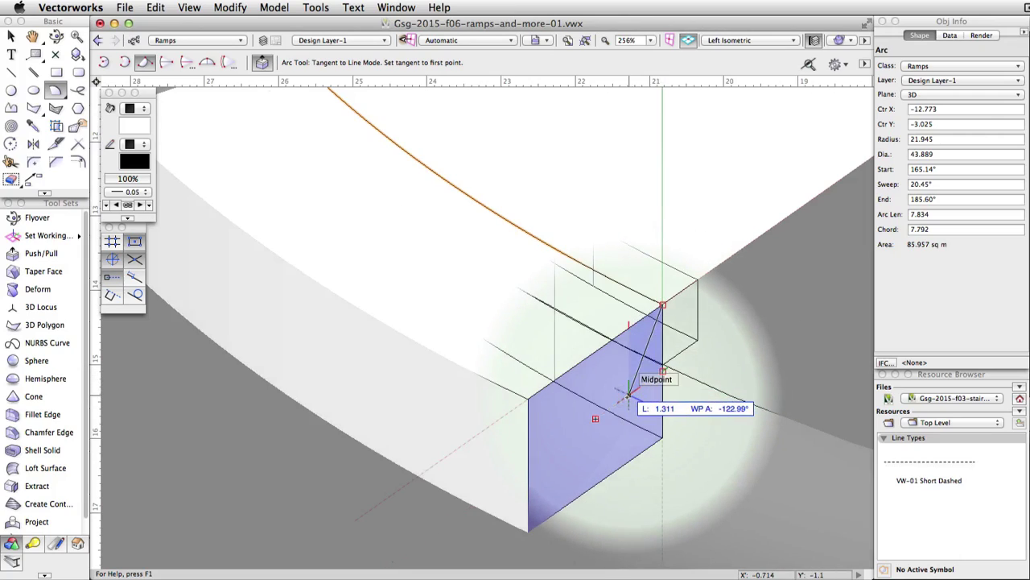
{"action": "left_click", "coordinate": [629, 395]}
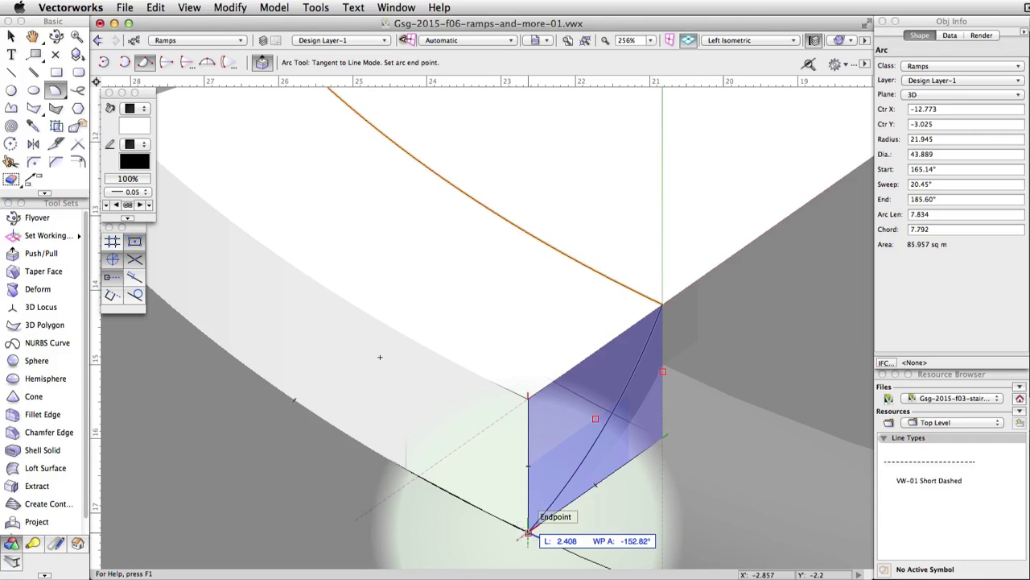
{"action": "left_click", "coordinate": [527, 533]}
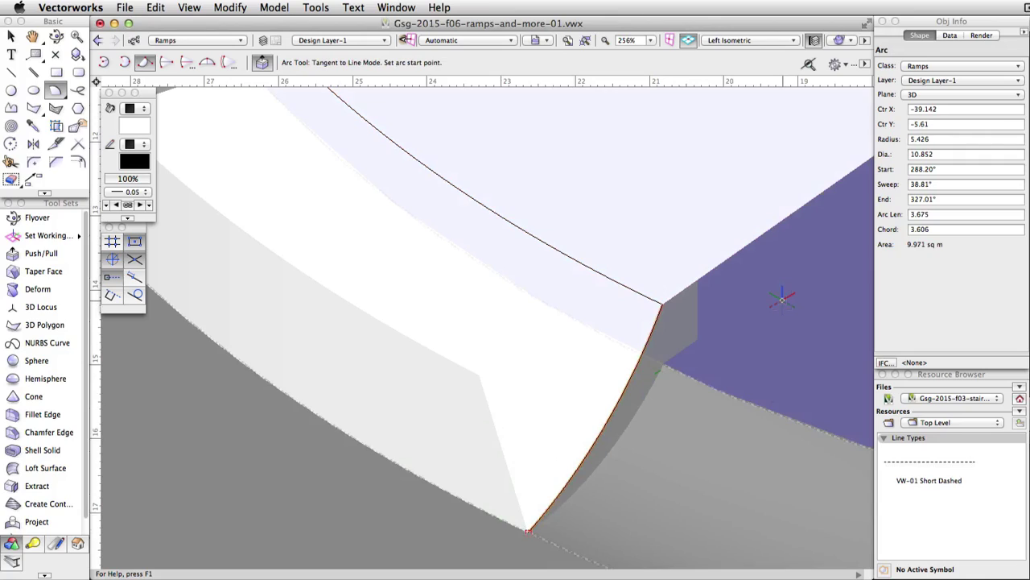
Step: Convert the top and end-edge arcs to NURBS, then ungroup them into two separate curves
{"action": "key", "text": "x"}
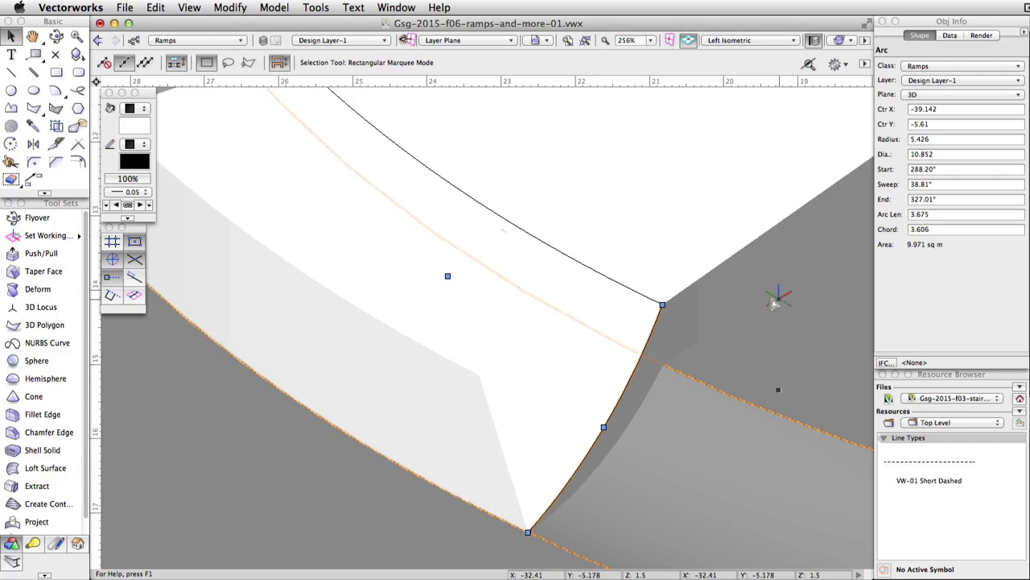
{"action": "left_click", "coordinate": [614, 274], "text": "shift"}
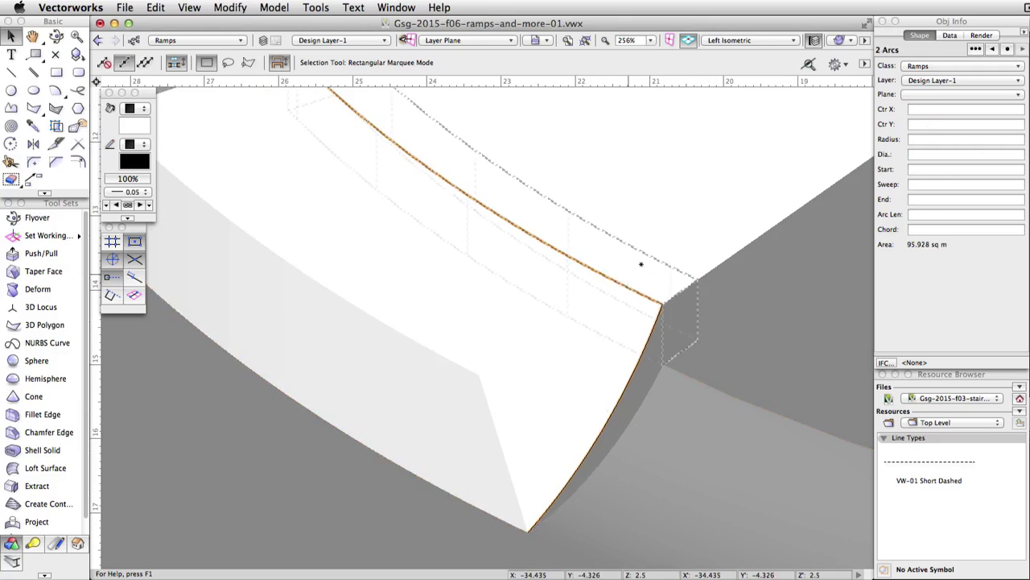
{"action": "left_click", "coordinate": [238, 8]}
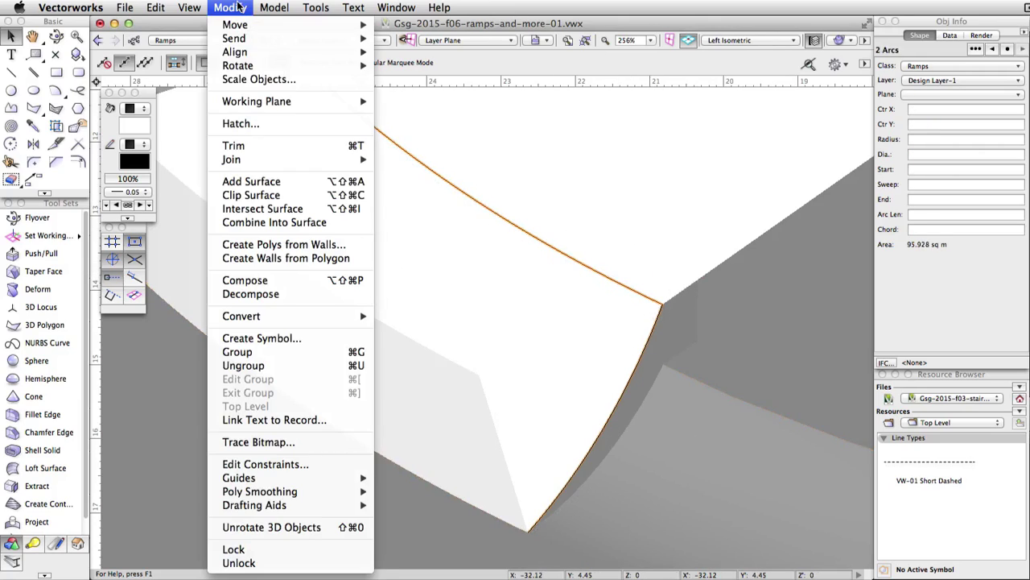
{"action": "mouse_move", "coordinate": [374, 317]}
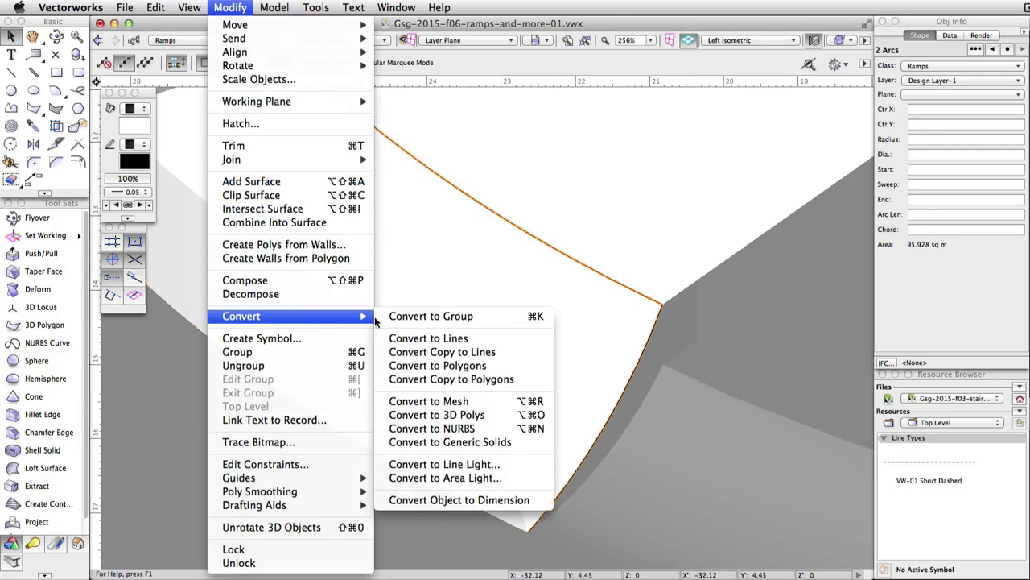
{"action": "left_click", "coordinate": [510, 426]}
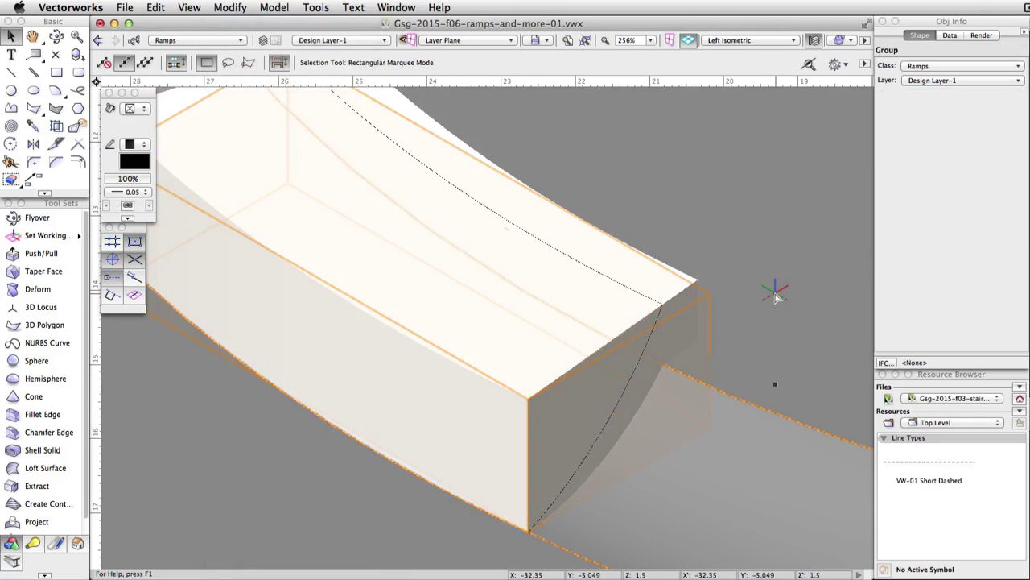
{"action": "left_click", "coordinate": [238, 8]}
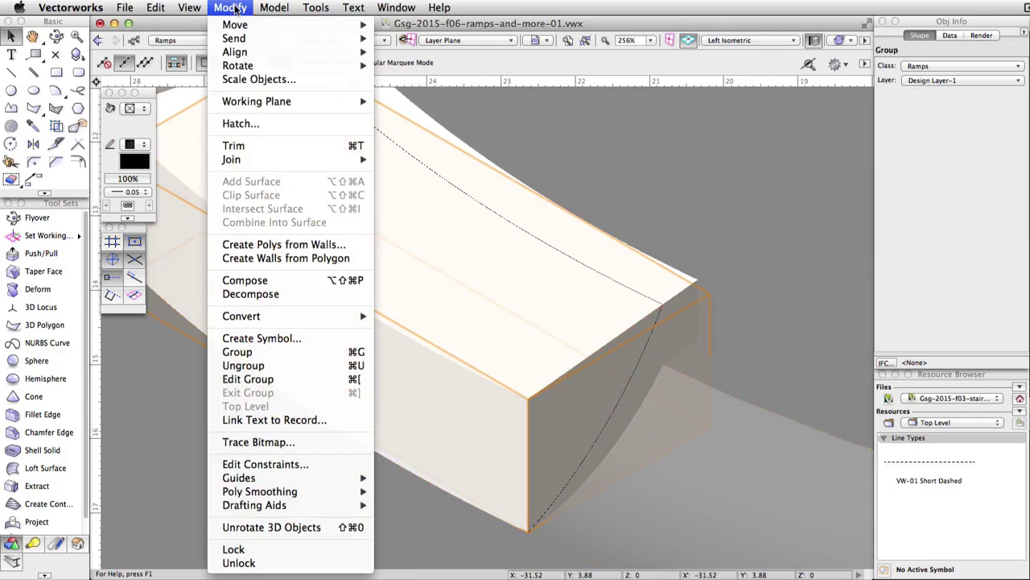
{"action": "left_click", "coordinate": [294, 366]}
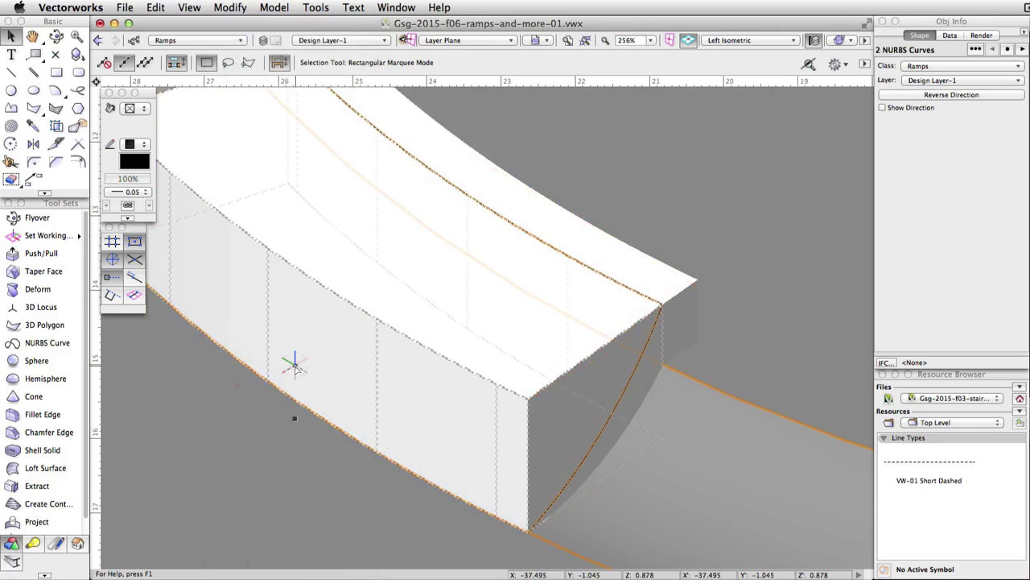
Step: Loft a One Rail NURBS surface using the top curve as rail and the end curve as profile
{"action": "left_click", "coordinate": [50, 469]}
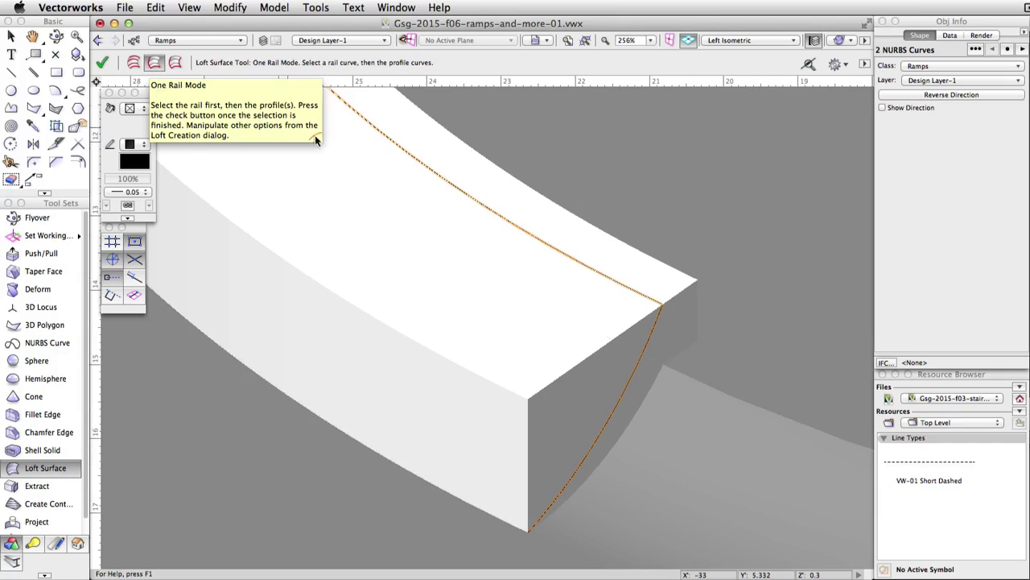
{"action": "left_click", "coordinate": [508, 223]}
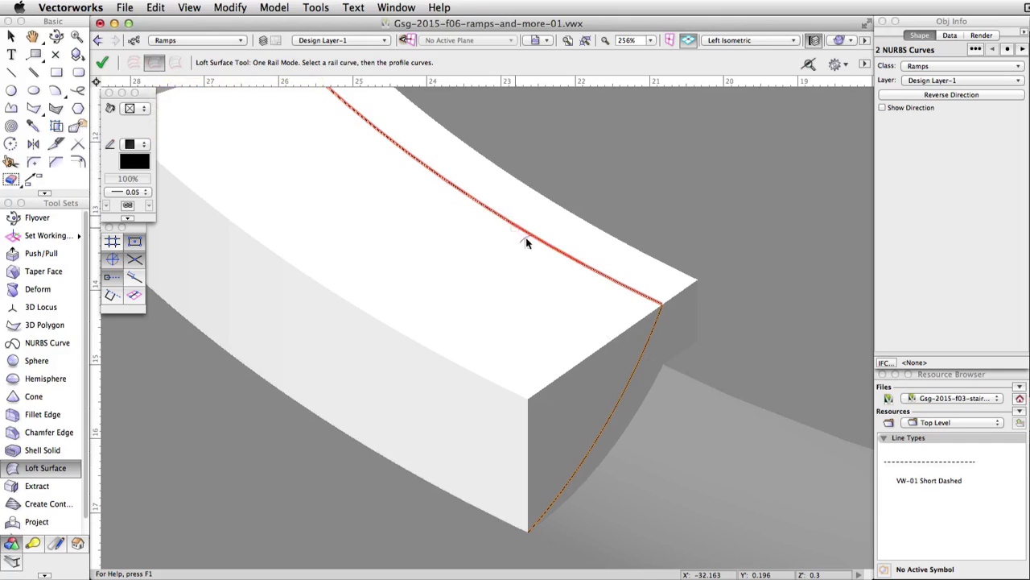
{"action": "left_click", "coordinate": [631, 380]}
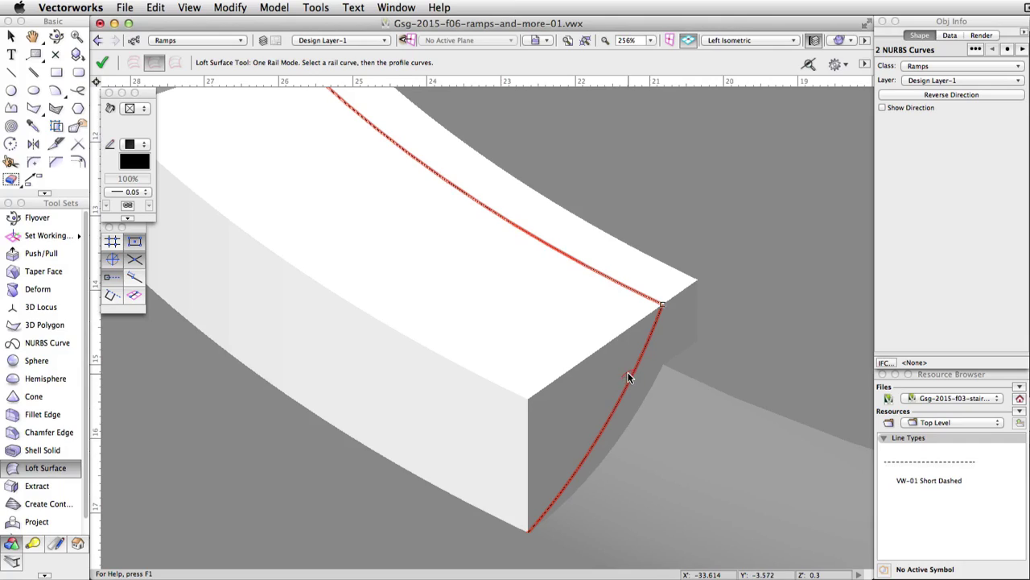
{"action": "left_click", "coordinate": [98, 64]}
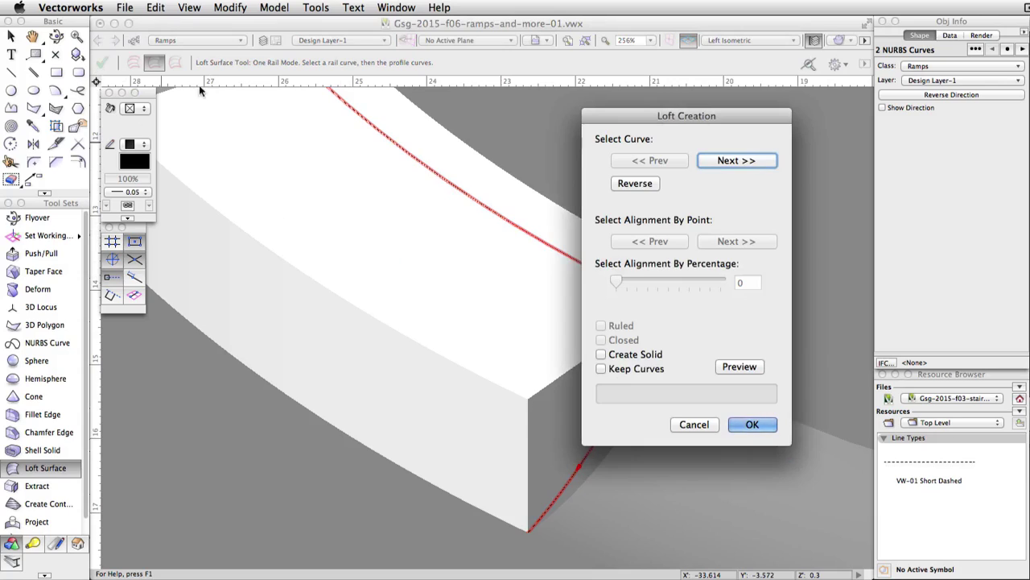
{"action": "left_click_drag", "start_coordinate": [673, 112], "coordinate": [796, 64]}
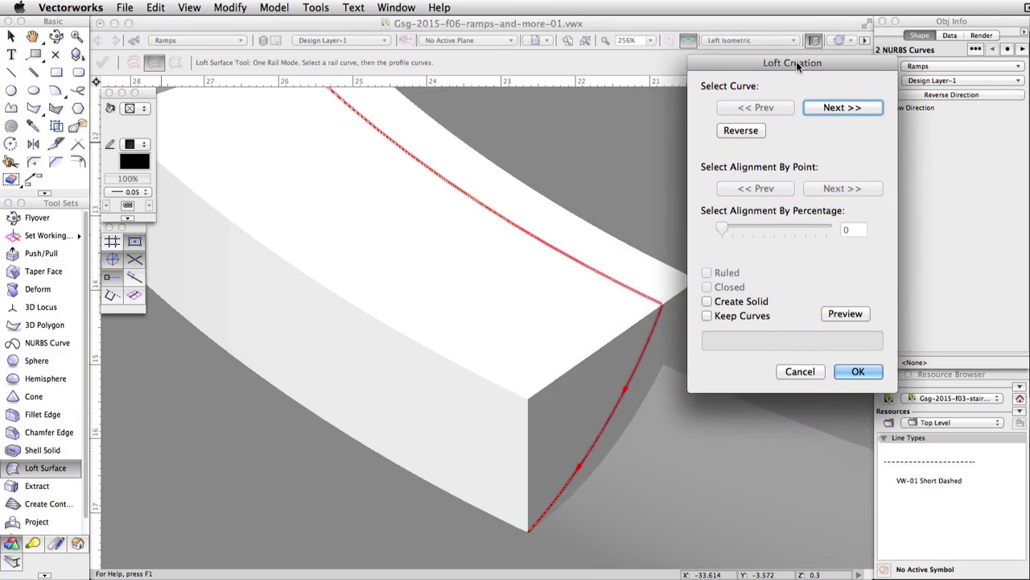
{"action": "left_click", "coordinate": [856, 371]}
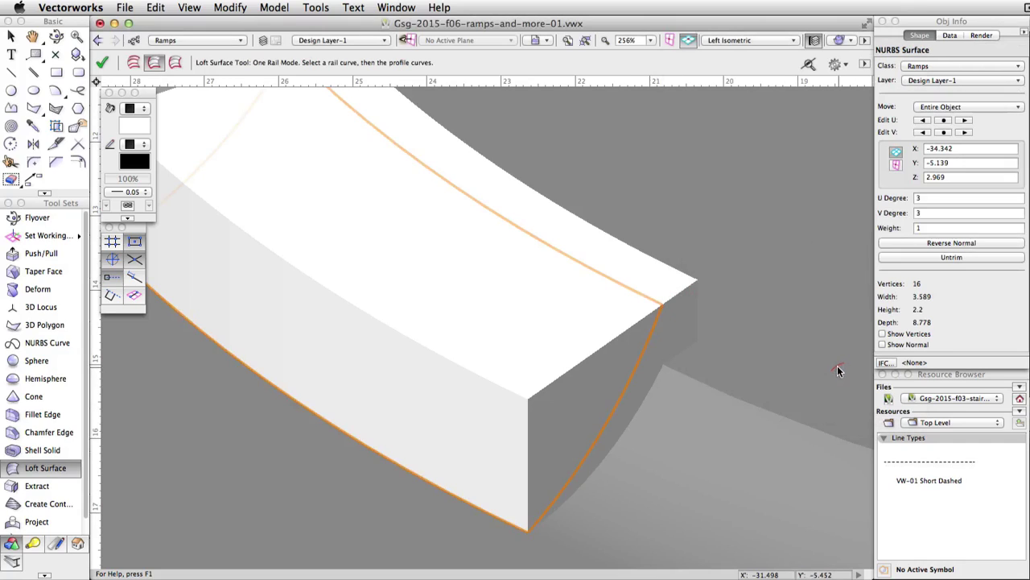
Step: Select the loft surface and ramp and apply Stitch and Trim Surfaces, producing two CSG solids
{"action": "key", "text": "x"}
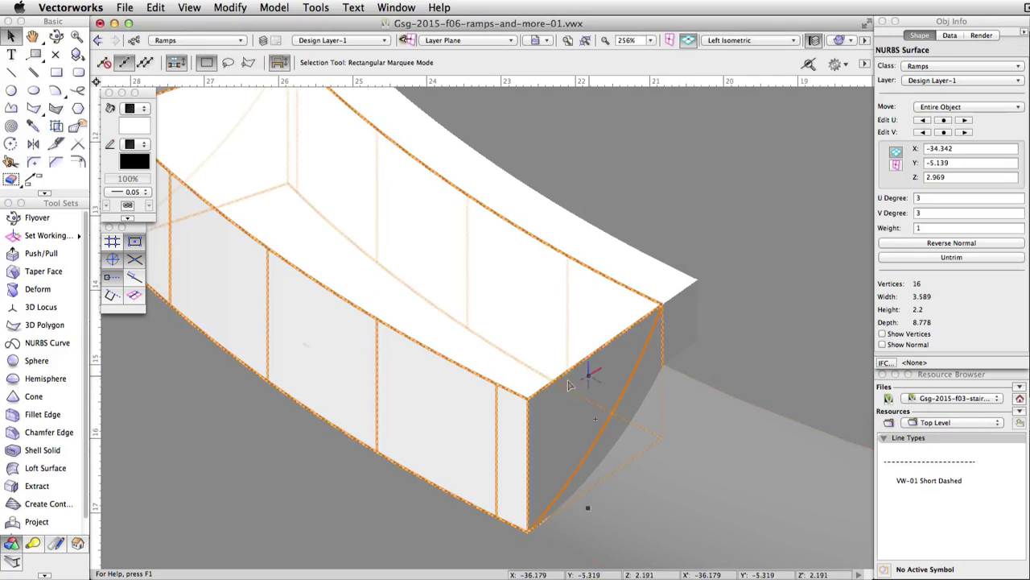
{"action": "left_click", "coordinate": [552, 378], "text": "shift"}
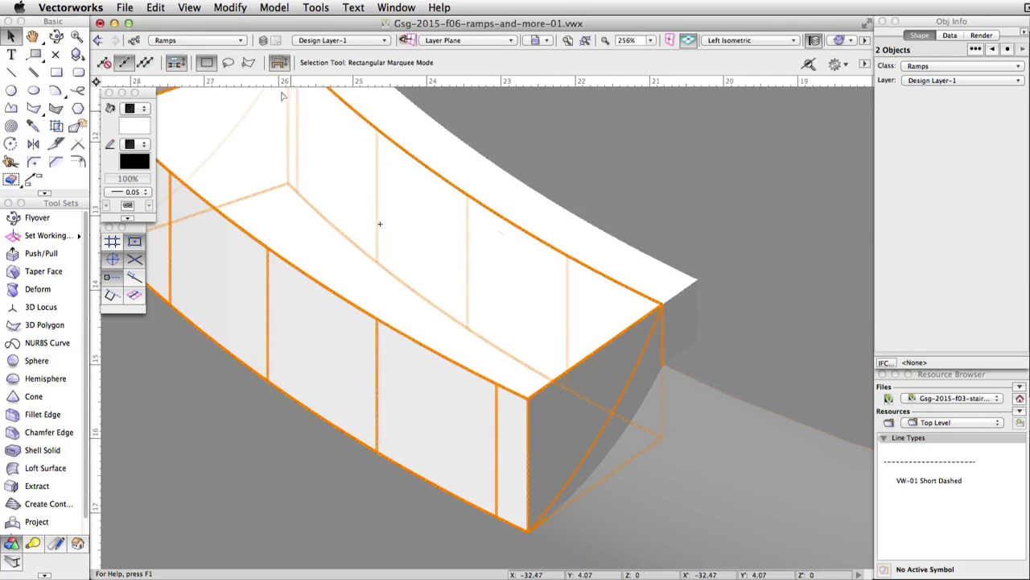
{"action": "left_click", "coordinate": [273, 7]}
{"action": "mouse_move", "coordinate": [316, 167]}
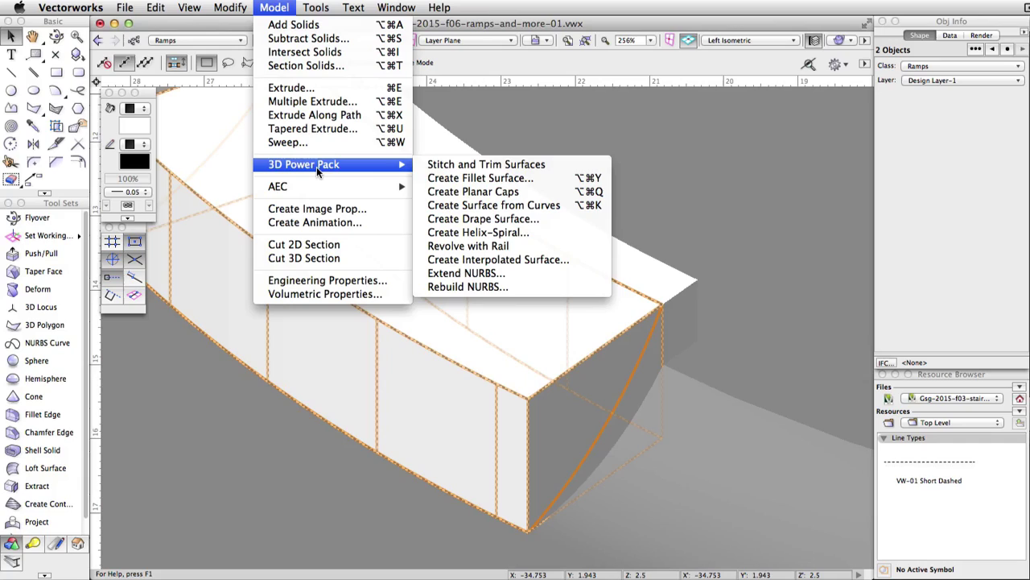
{"action": "left_click", "coordinate": [553, 164]}
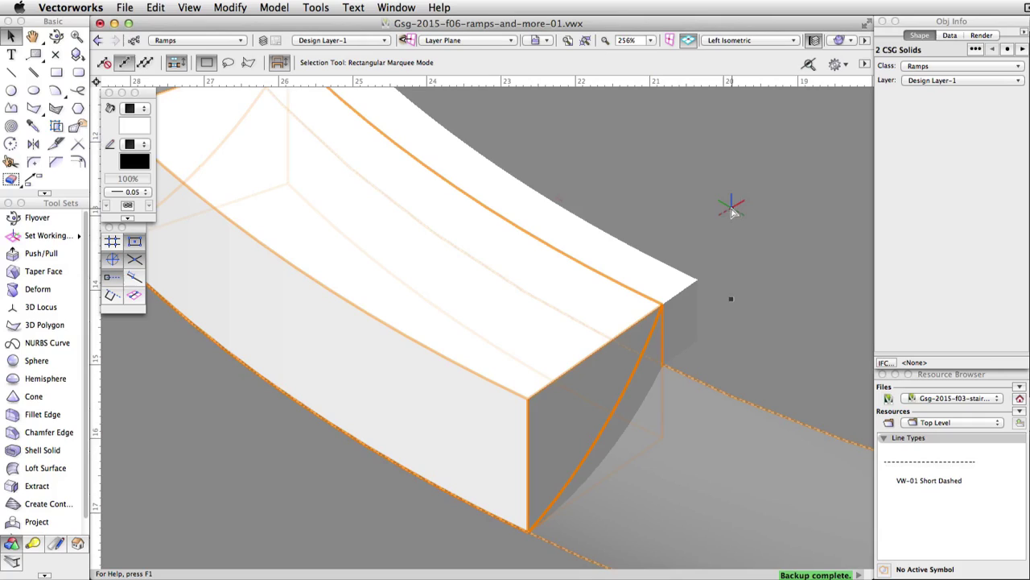
Step: Delete the extra box solid covering the ramp
{"action": "left_click", "coordinate": [725, 217]}
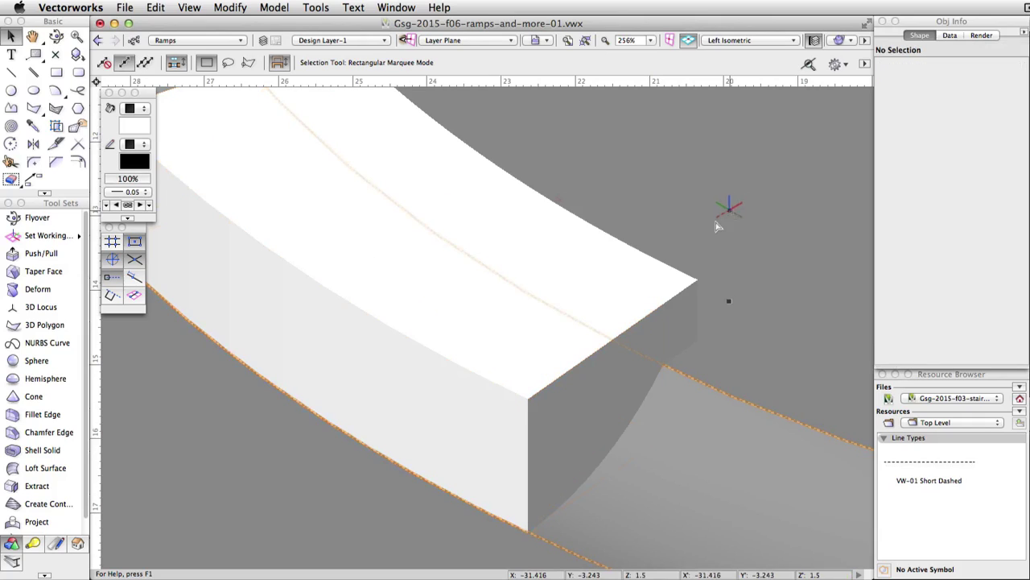
{"action": "left_click", "coordinate": [535, 392]}
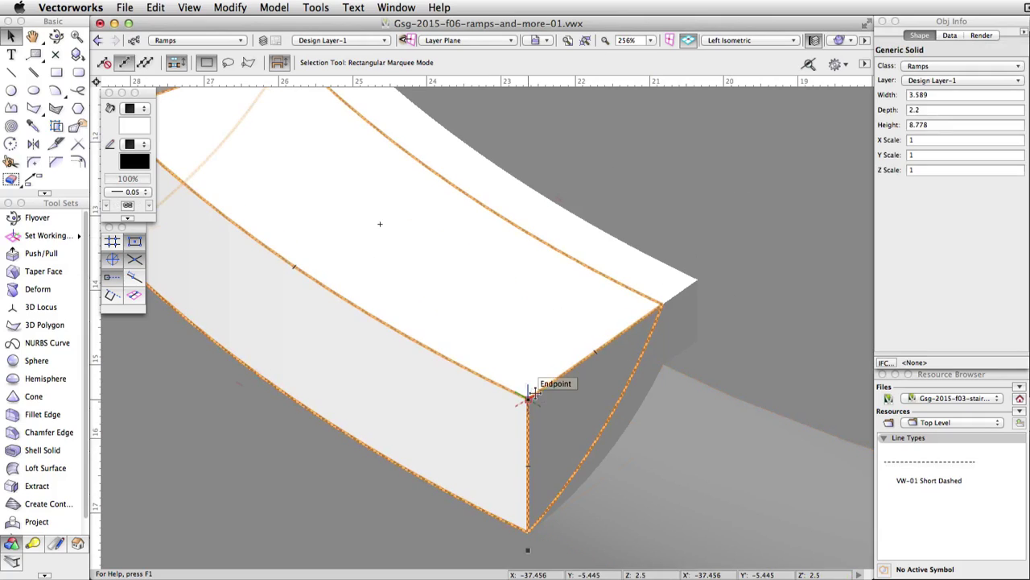
{"action": "key", "text": "Delete"}
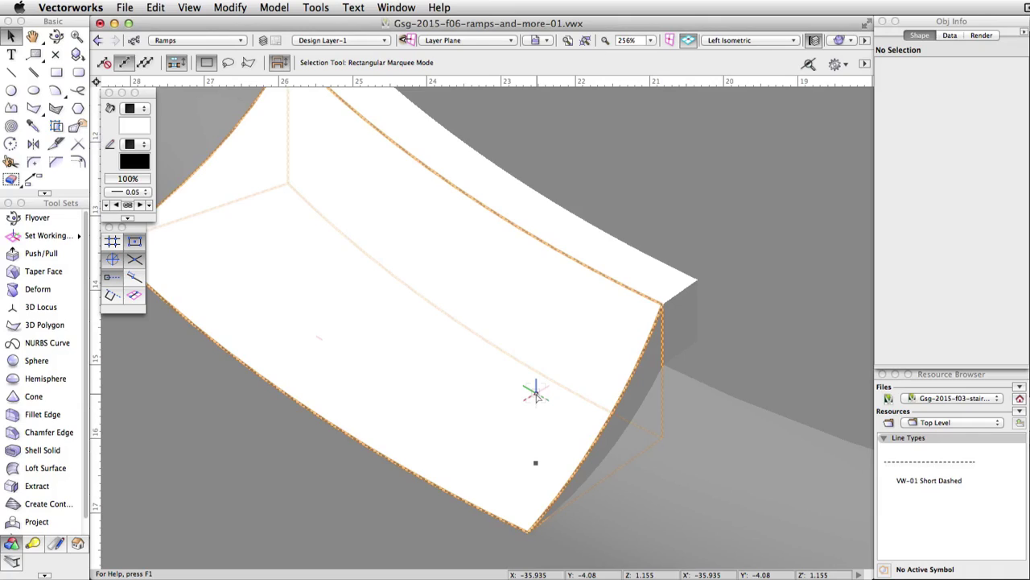
Step: Merge the curved ramp solid and the box behind it with Add Solids
{"action": "left_click", "coordinate": [535, 393]}
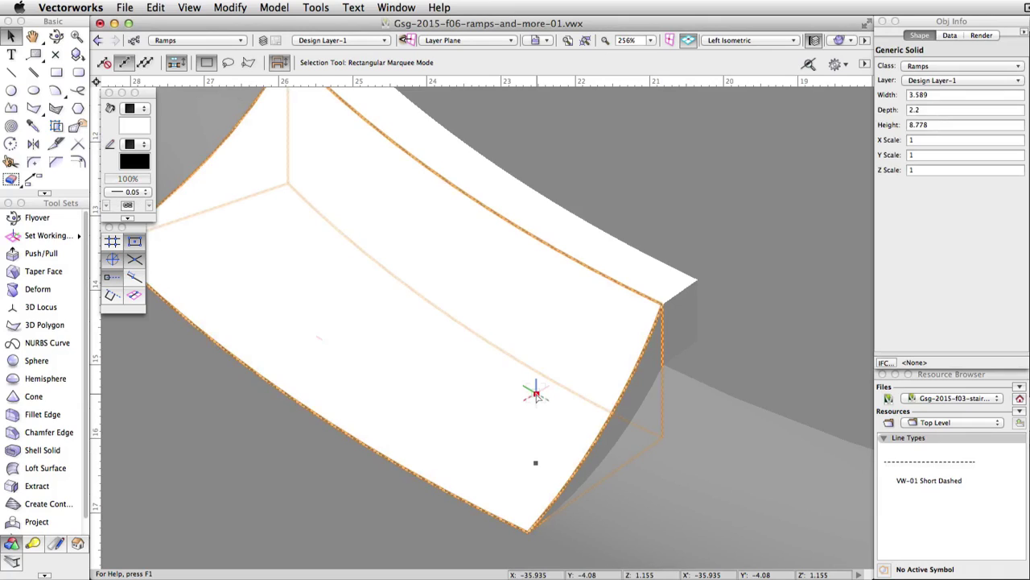
{"action": "left_click", "coordinate": [681, 282], "text": "shift"}
{"action": "left_click", "coordinate": [274, 7]}
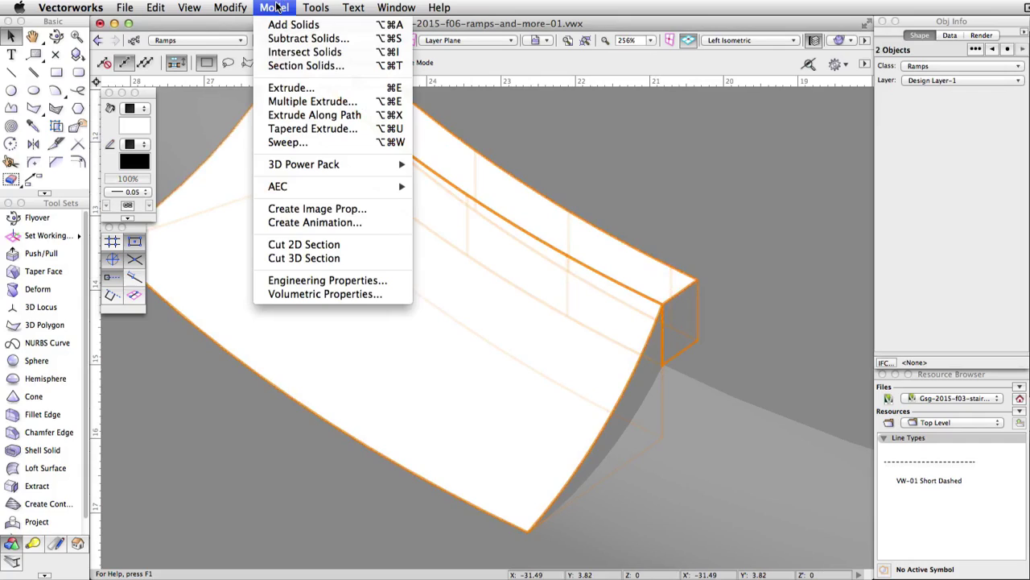
{"action": "left_click", "coordinate": [343, 31]}
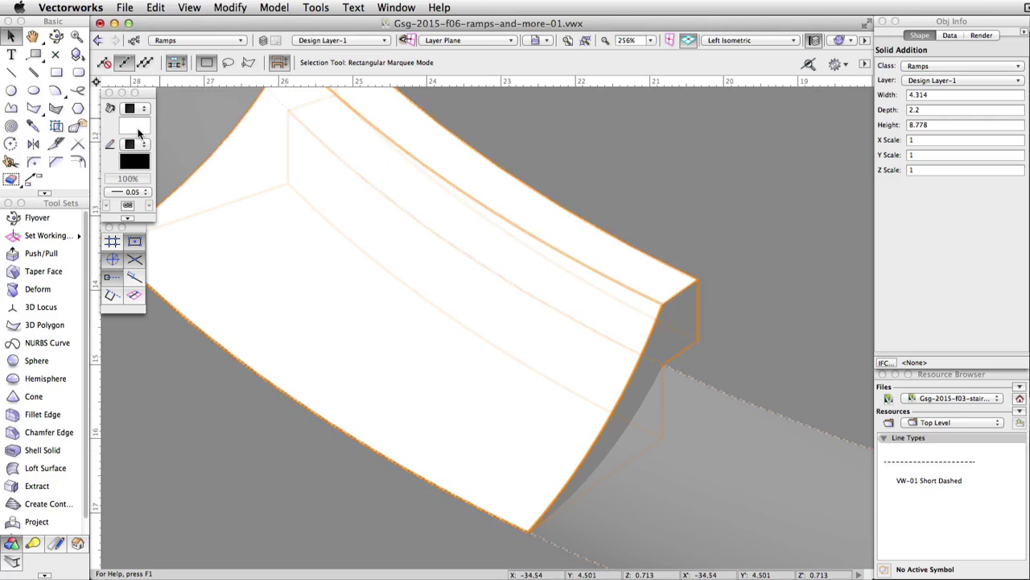
Step: Set the merged ramp solid's fill to a grey swatch in the Attributes palette
{"action": "left_click", "coordinate": [144, 144]}
{"action": "left_click", "coordinate": [187, 203]}
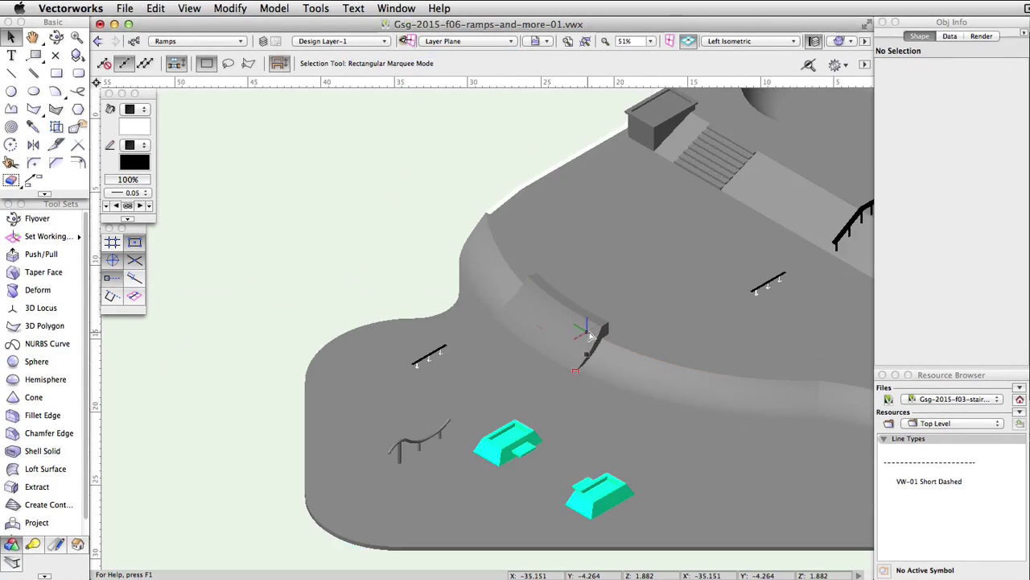
Step: Pan across to the long rail and zoom in on its middle post, with the Rectangle tool active
{"action": "key", "text": "h"}
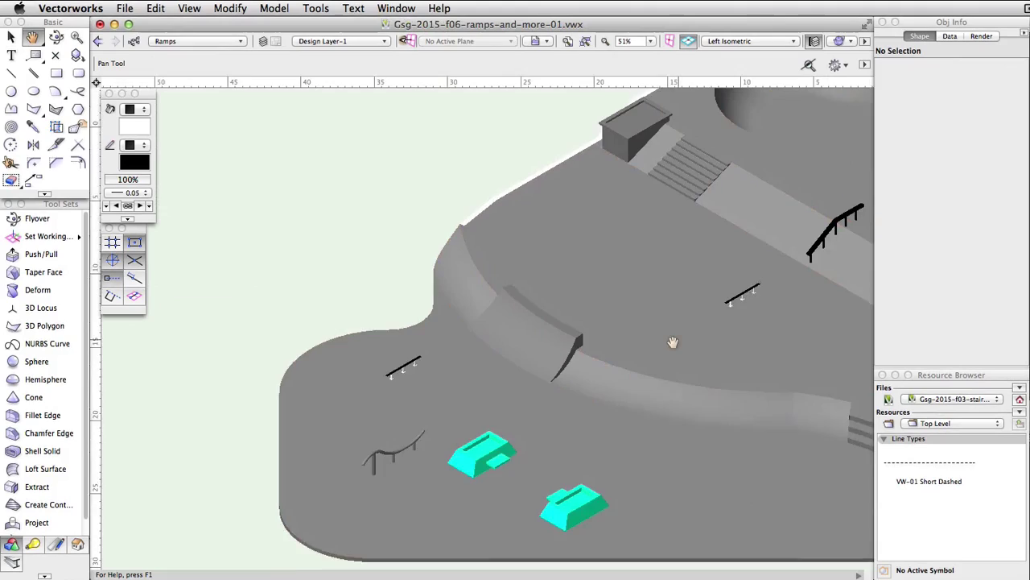
{"action": "left_click_drag", "start_coordinate": [674, 343], "coordinate": [520, 428]}
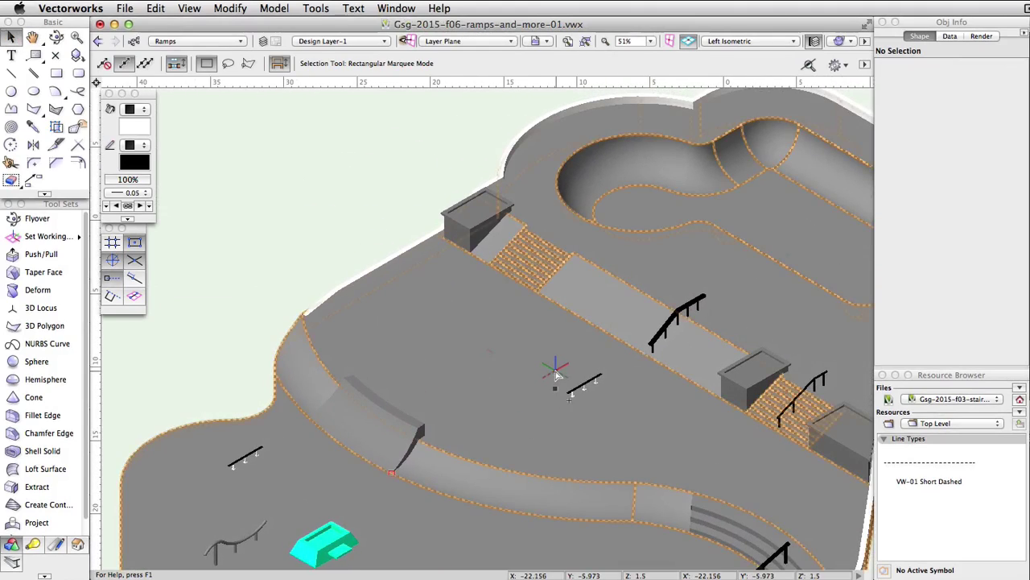
{"action": "scroll", "coordinate": [552, 365], "scroll_direction": "up", "scroll_amount": 5}
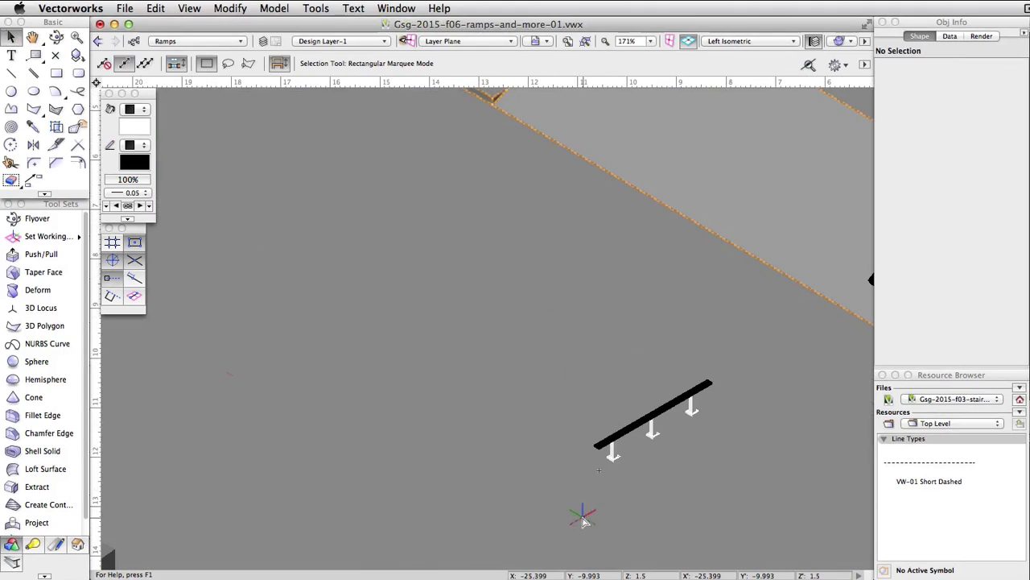
{"action": "left_click", "coordinate": [62, 77]}
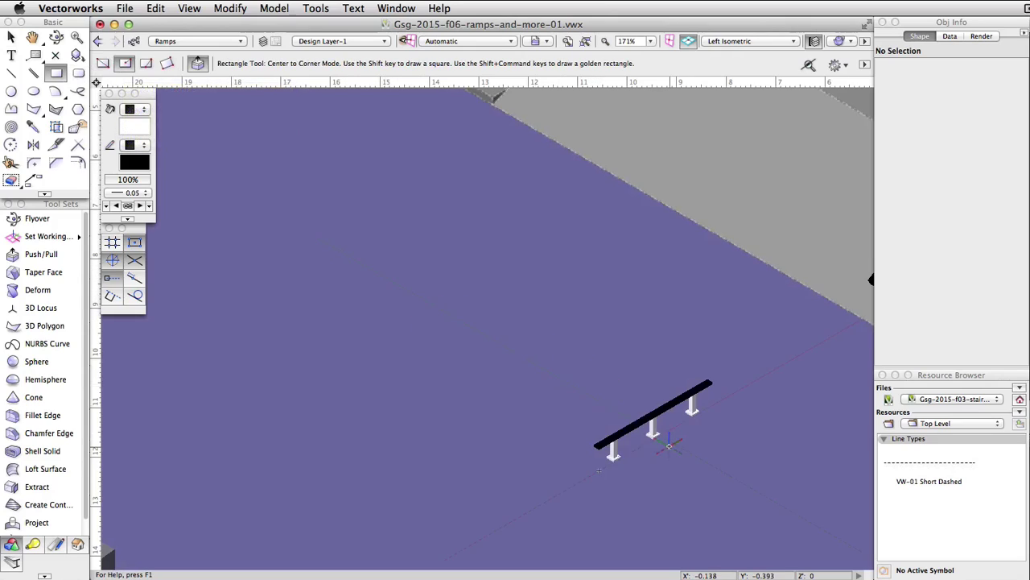
{"action": "scroll", "coordinate": [663, 441], "scroll_direction": "up", "scroll_amount": 5}
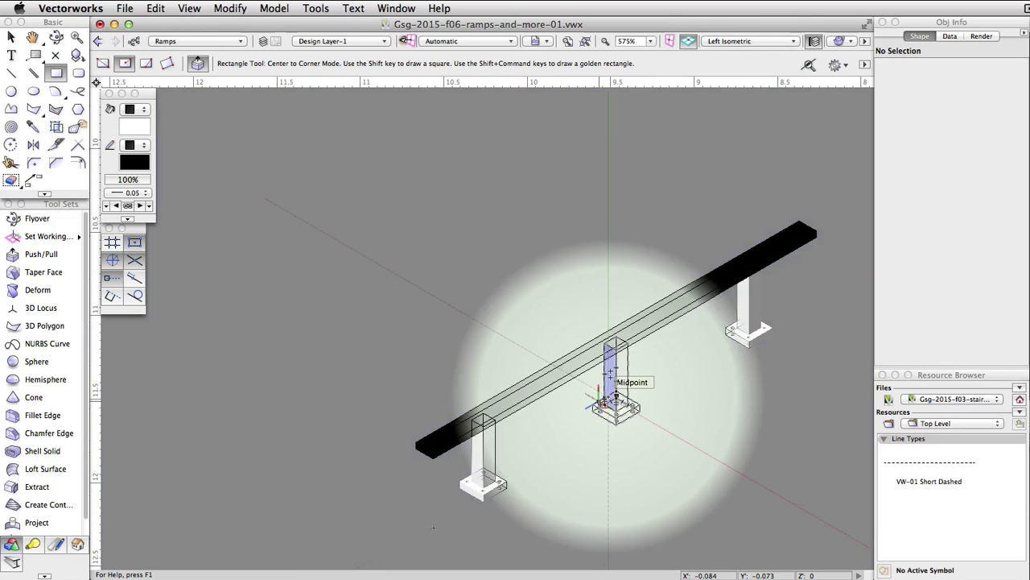
{"action": "scroll", "coordinate": [604, 402], "scroll_direction": "up", "scroll_amount": 3}
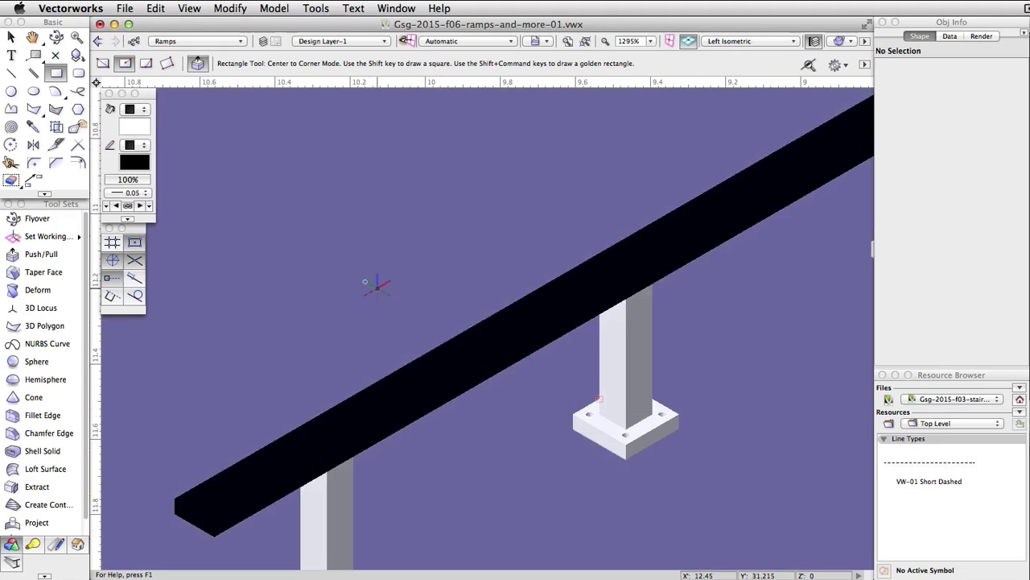
Step: Place a centre-to-corner rectangle beside the rail, half-sizes 2.25 and 0.25, making it 4.5 by 0.5
{"action": "middle_click_drag", "start_coordinate": [316, 247], "coordinate": [587, 407]}
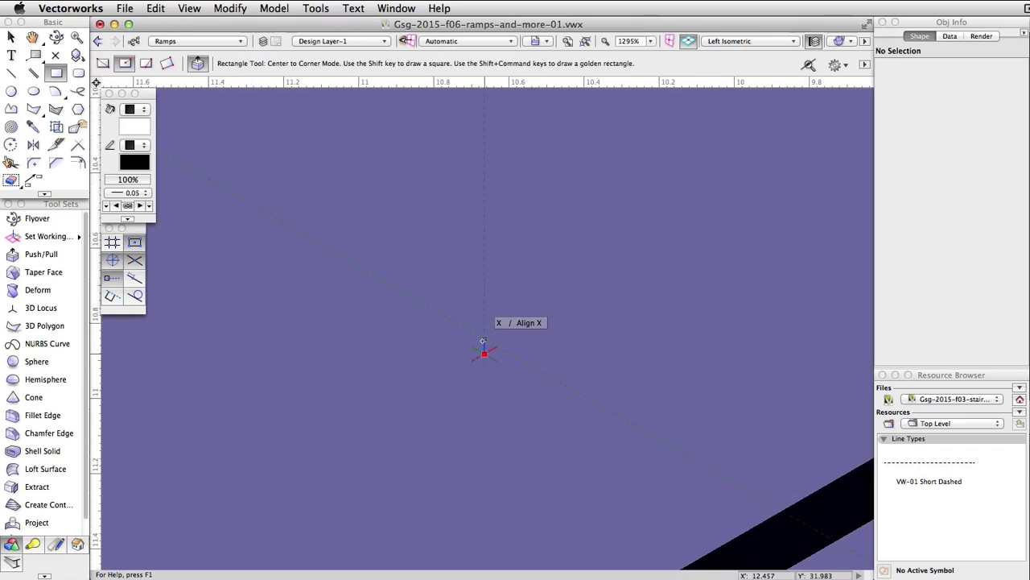
{"action": "left_click", "coordinate": [484, 352]}
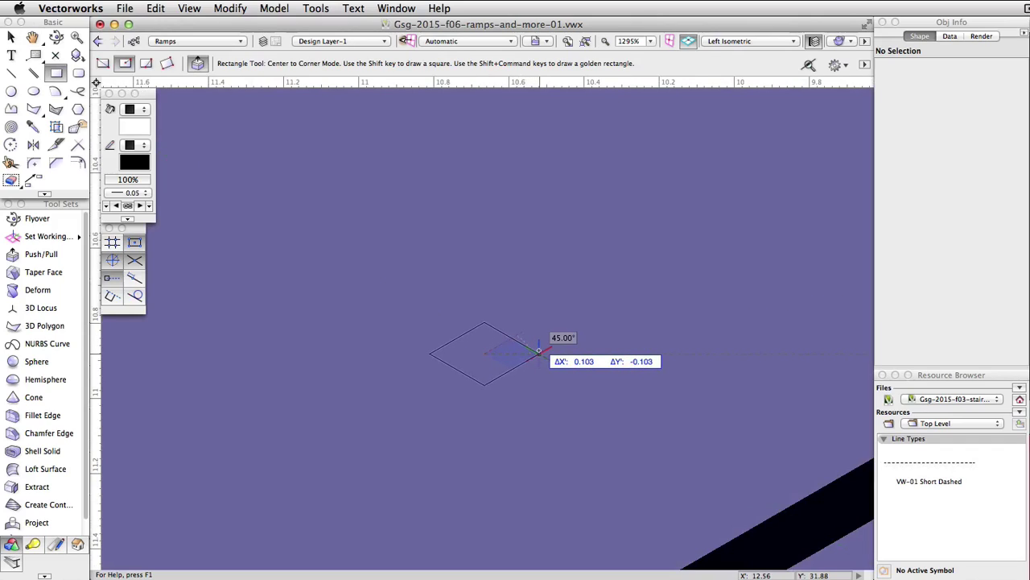
{"action": "key", "text": "Tab"}
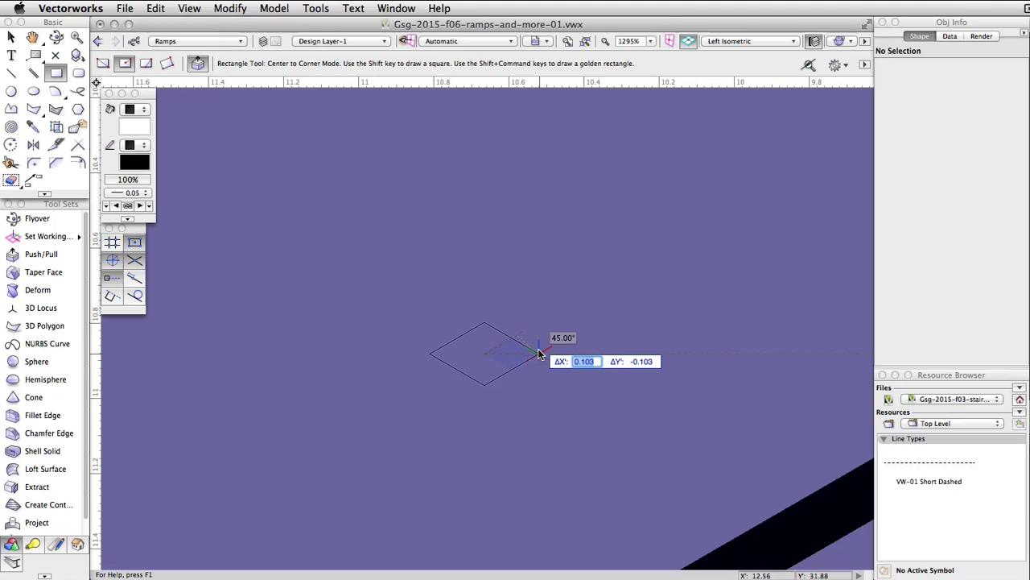
{"action": "type", "text": "2.25"}
{"action": "key", "text": "Tab"}
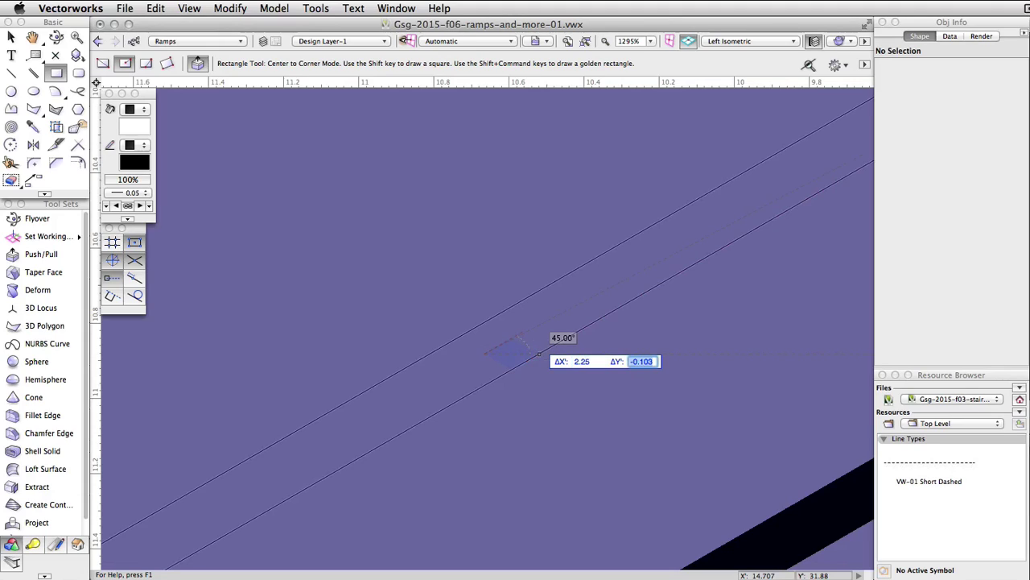
{"action": "type", "text": "0.25"}
{"action": "key", "text": "Tab"}
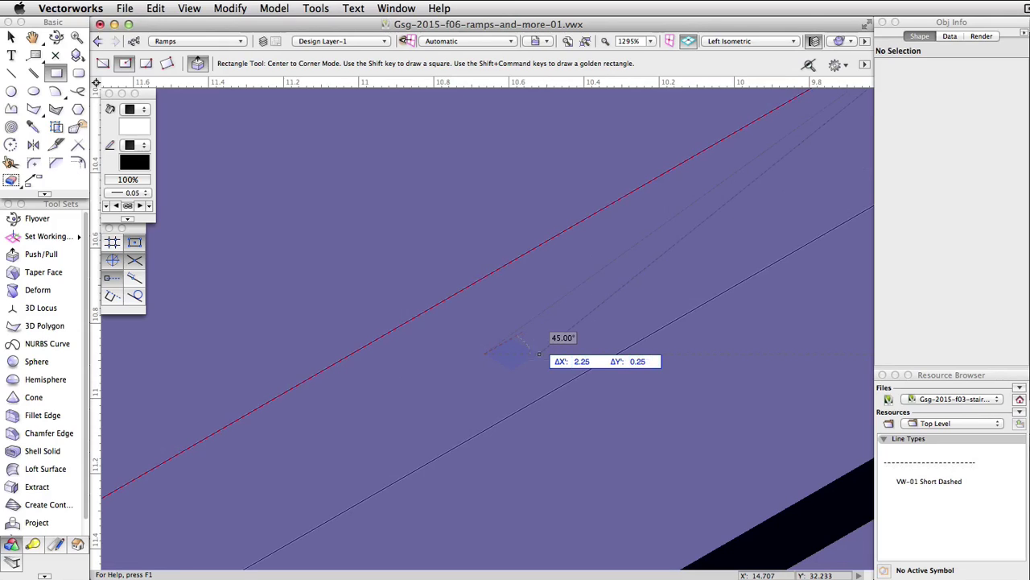
{"action": "key", "text": "Return"}
{"action": "scroll", "coordinate": [538, 351], "scroll_direction": "down", "scroll_amount": 4}
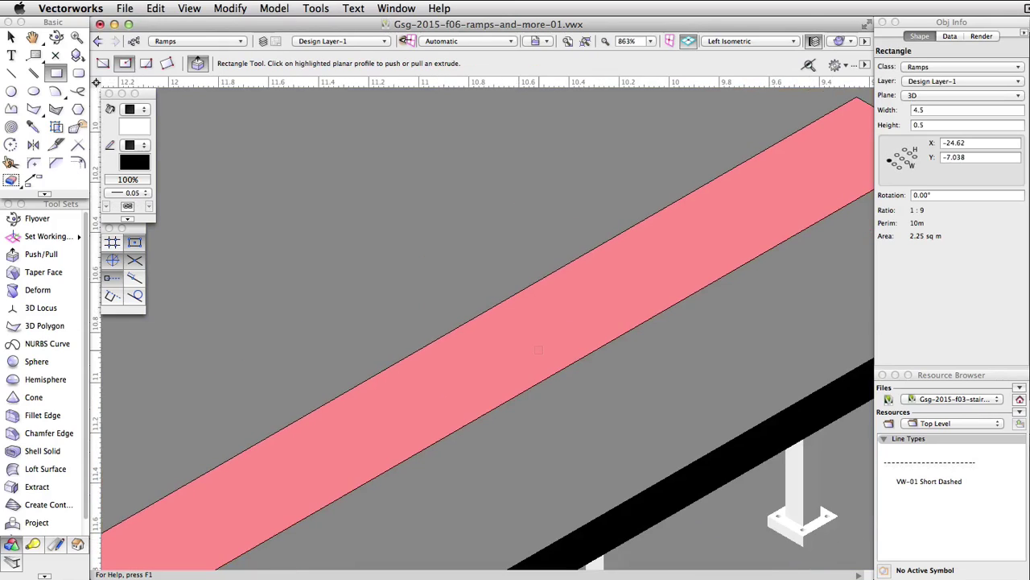
Step: Extrude the rectangle upward by 0.75 into a solid block beside the handrail
{"action": "middle_click_drag", "start_coordinate": [537, 350], "coordinate": [568, 352]}
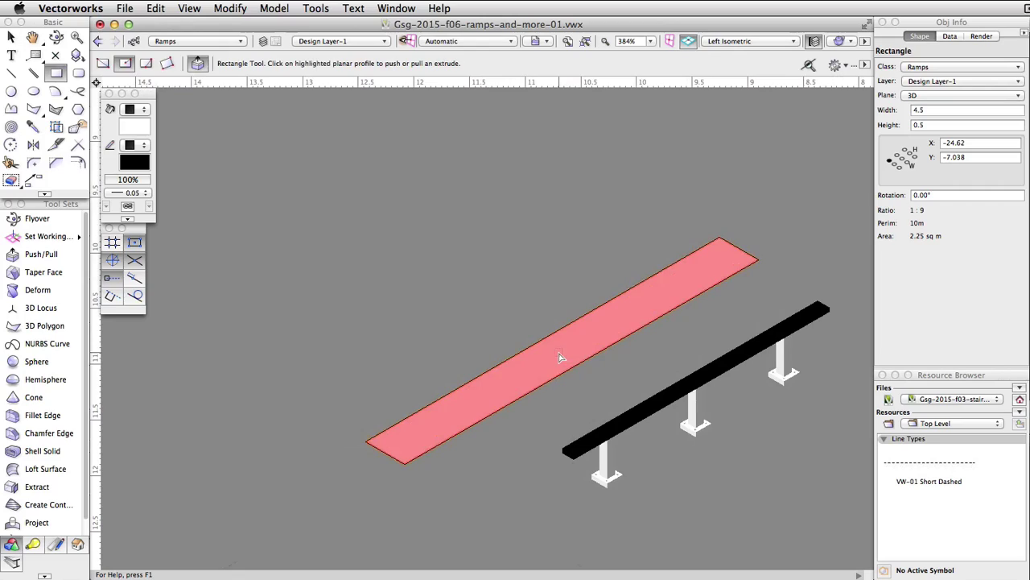
{"action": "left_click", "coordinate": [561, 357]}
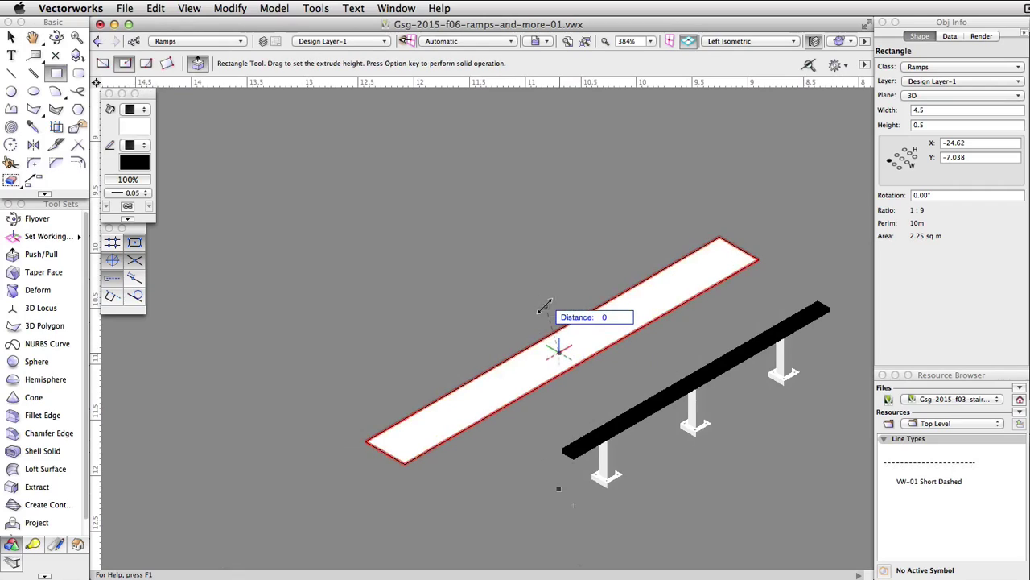
{"action": "key", "text": "Tab"}
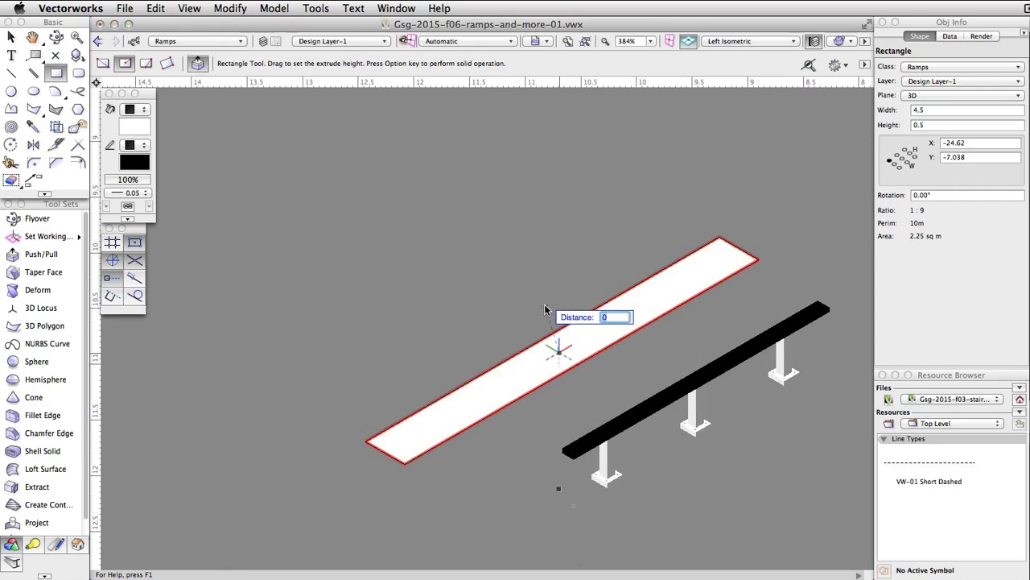
{"action": "type", "text": "0.75"}
{"action": "key", "text": "Return"}
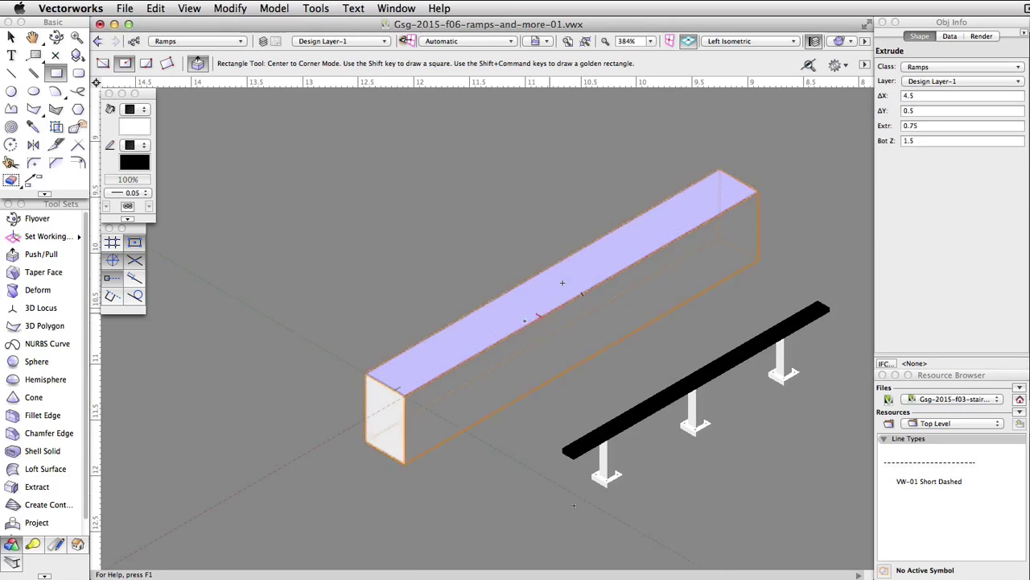
{"action": "scroll", "coordinate": [610, 492], "scroll_direction": "down", "scroll_amount": 1}
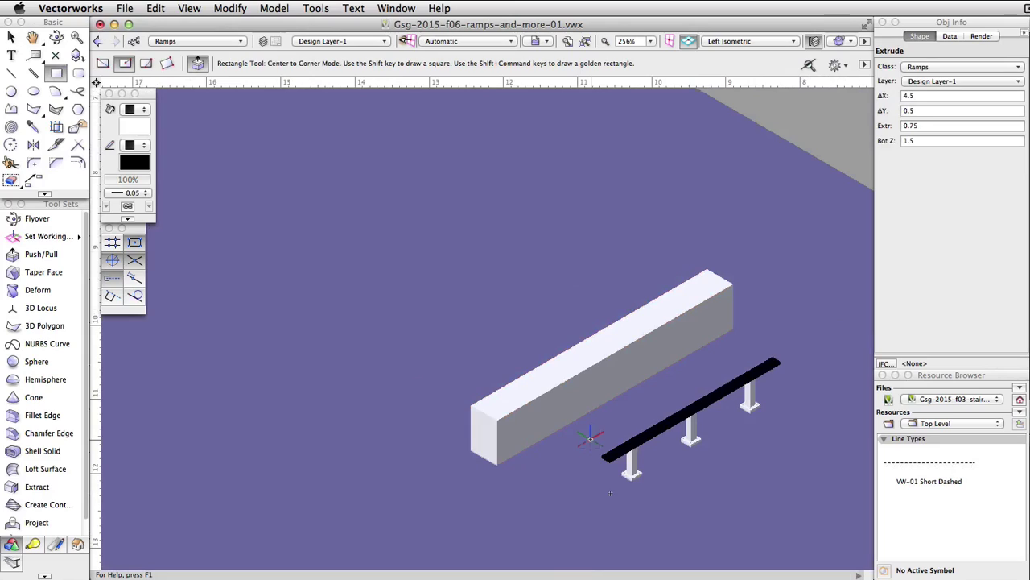
{"action": "key", "text": "grave"}
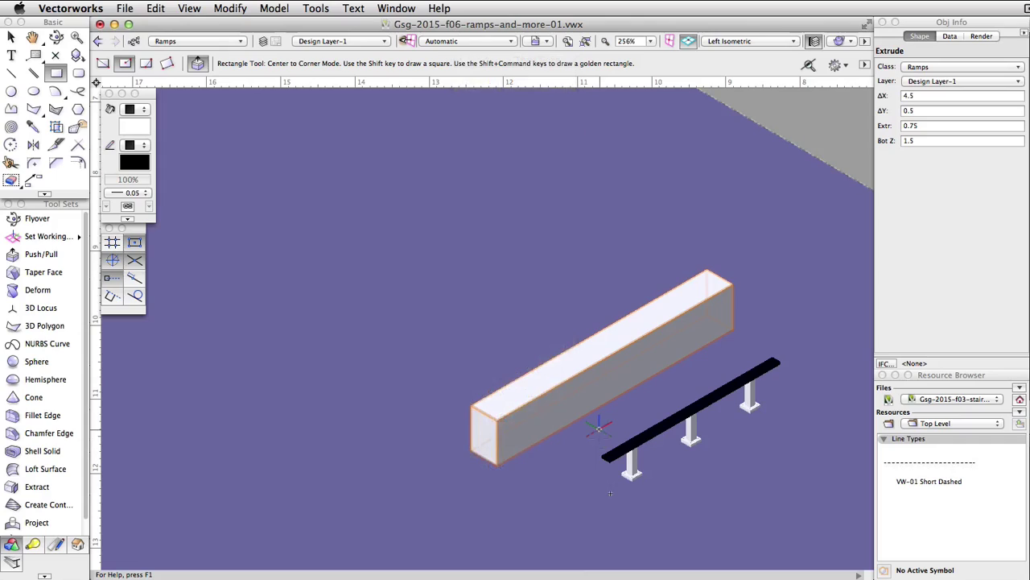
Step: Extract the block's top face as a flat 4.5 by 0.5 polygon using Create Planar Objects
{"action": "left_click", "coordinate": [25, 489]}
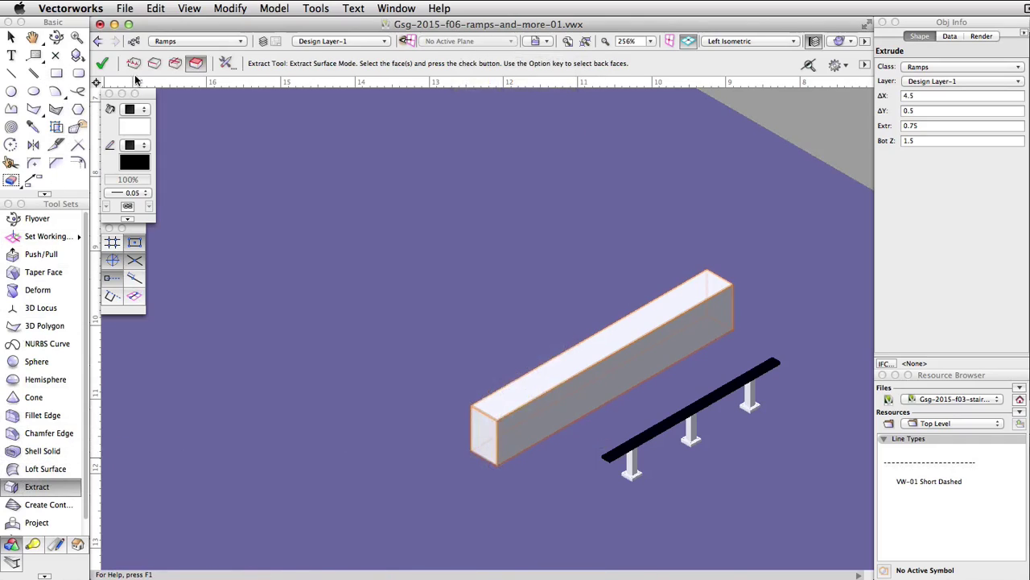
{"action": "left_click", "coordinate": [225, 68]}
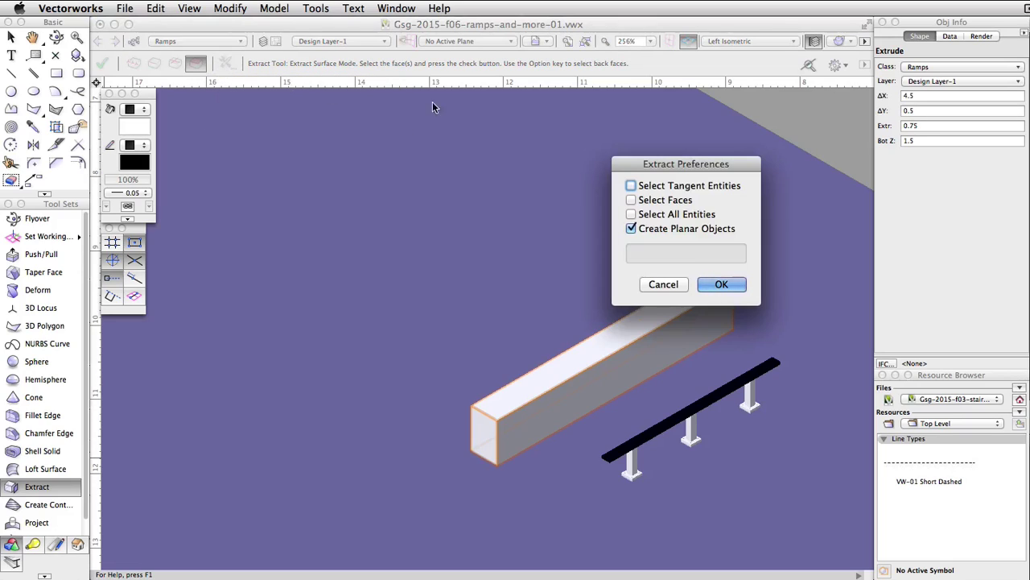
{"action": "left_click_drag", "start_coordinate": [700, 169], "coordinate": [551, 132]}
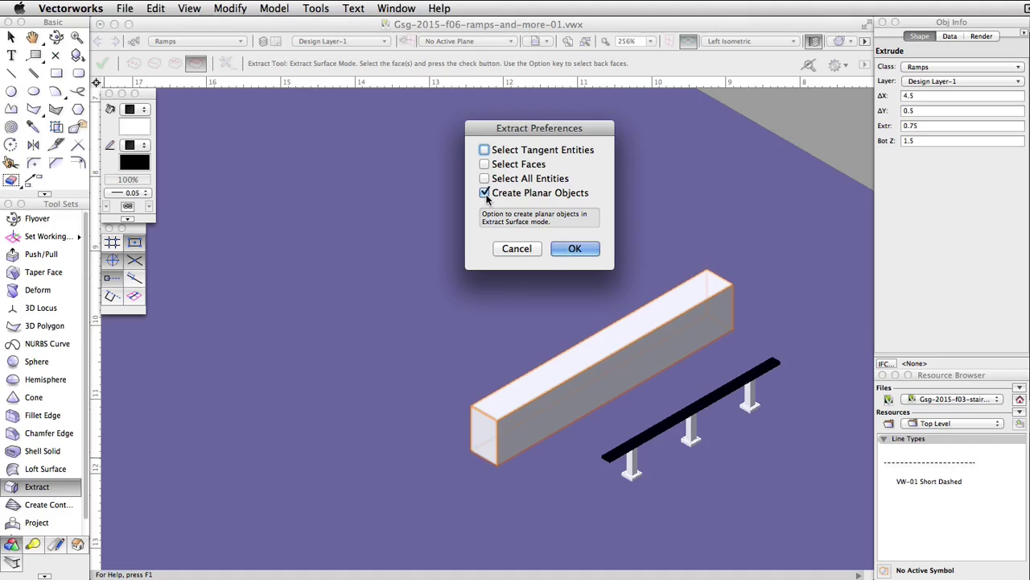
{"action": "left_click", "coordinate": [569, 250]}
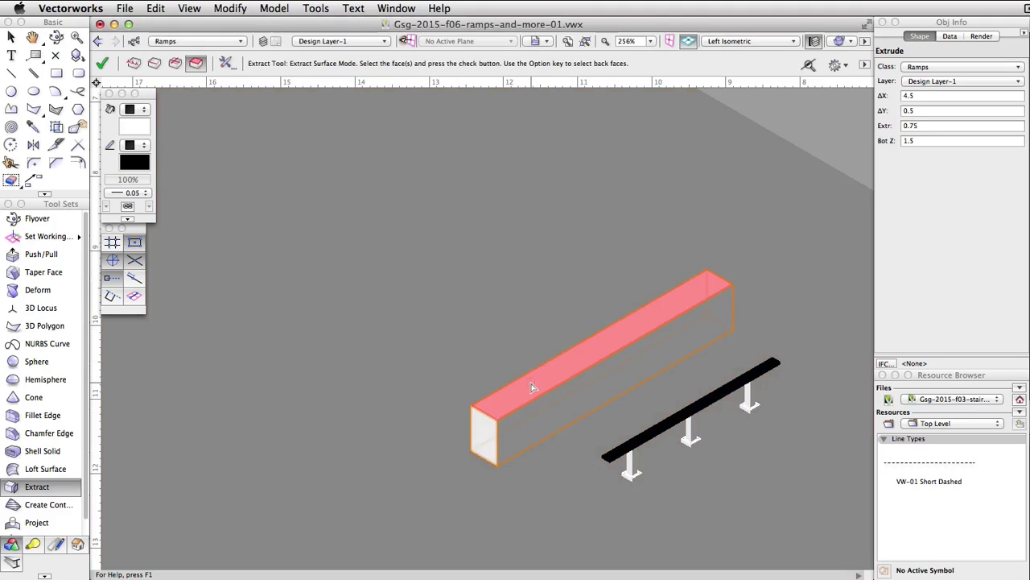
{"action": "left_click", "coordinate": [532, 387]}
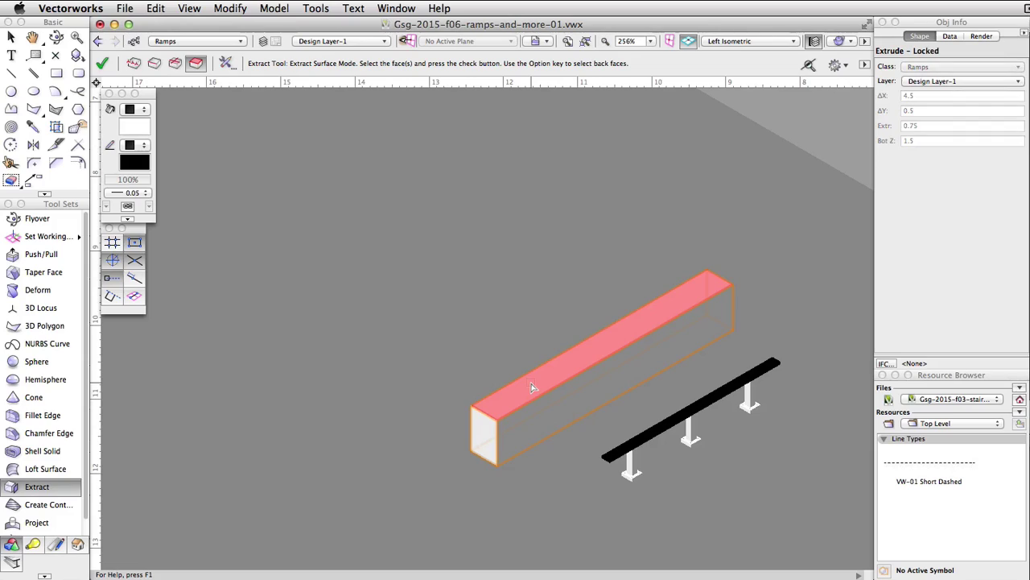
{"action": "left_click", "coordinate": [531, 387]}
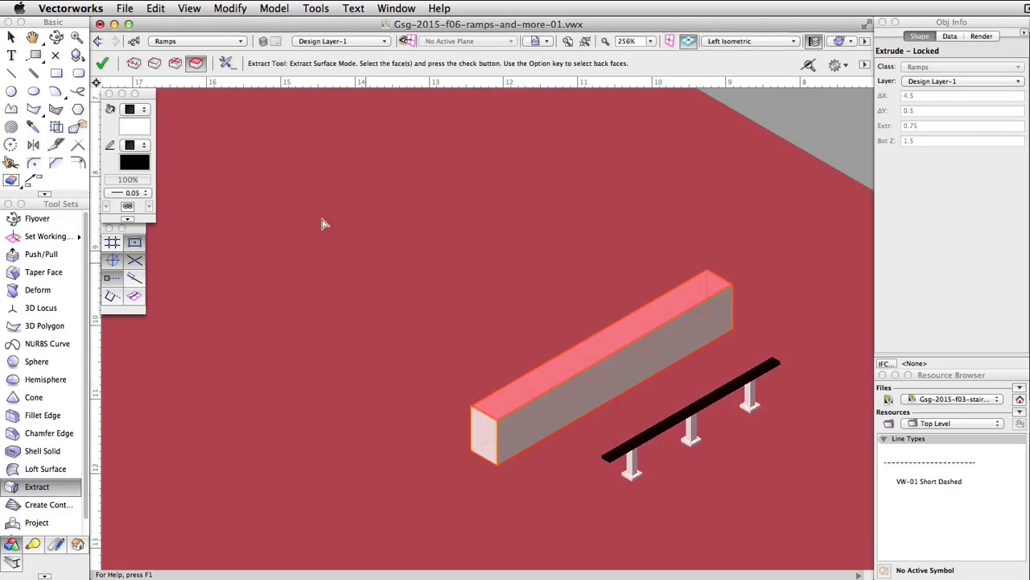
{"action": "left_click", "coordinate": [111, 64]}
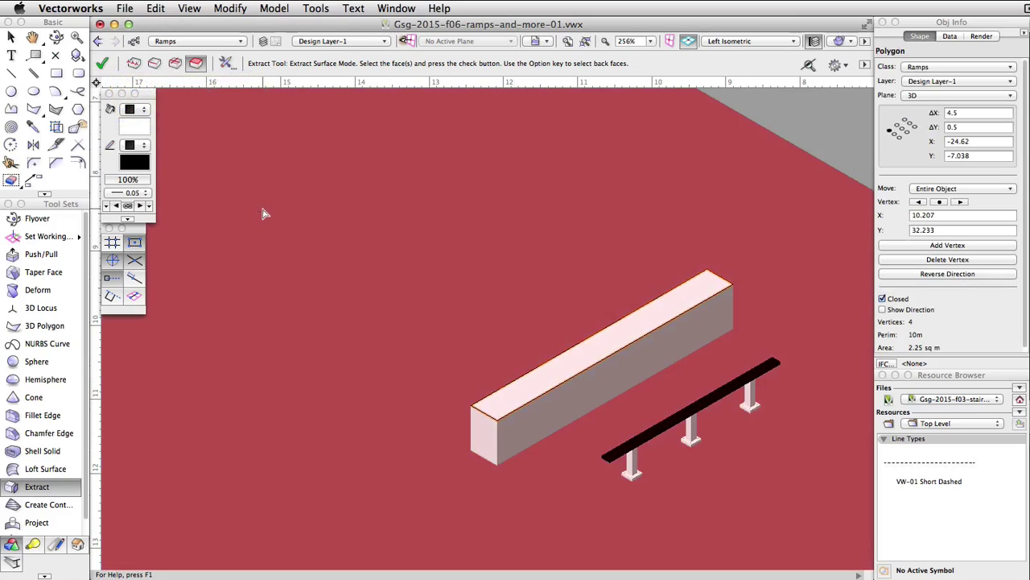
Step: Offset the top polygon outward by 0.075 so it becomes 4.65 by 0.65
{"action": "left_click", "coordinate": [78, 161]}
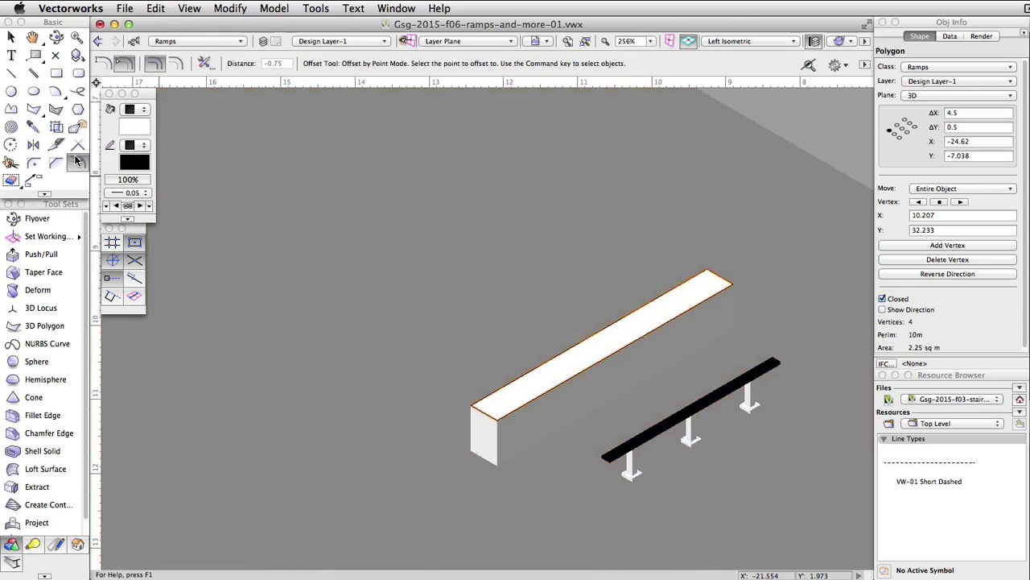
{"action": "left_click", "coordinate": [103, 65]}
{"action": "left_click", "coordinate": [171, 68]}
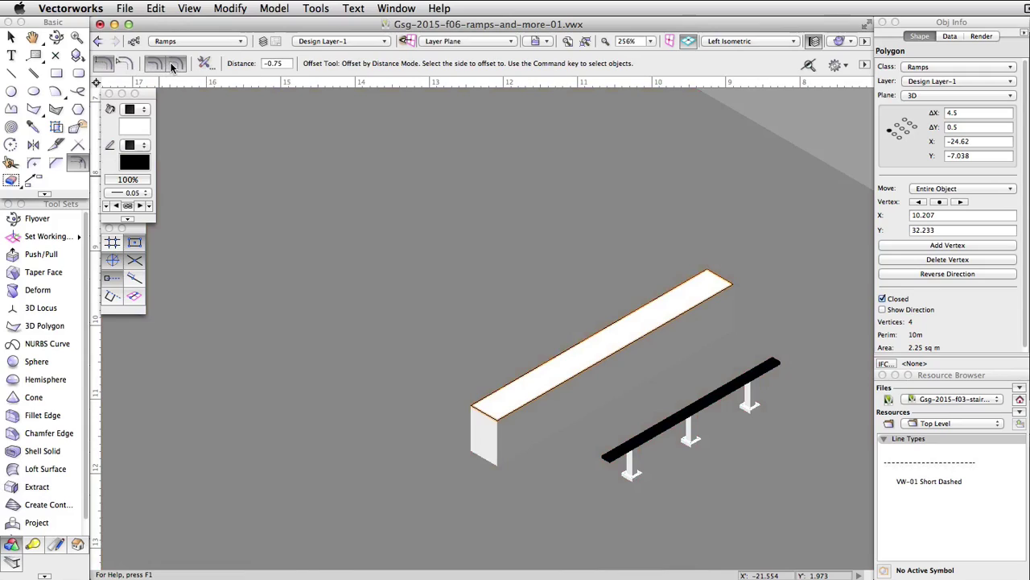
{"action": "left_click", "coordinate": [287, 63]}
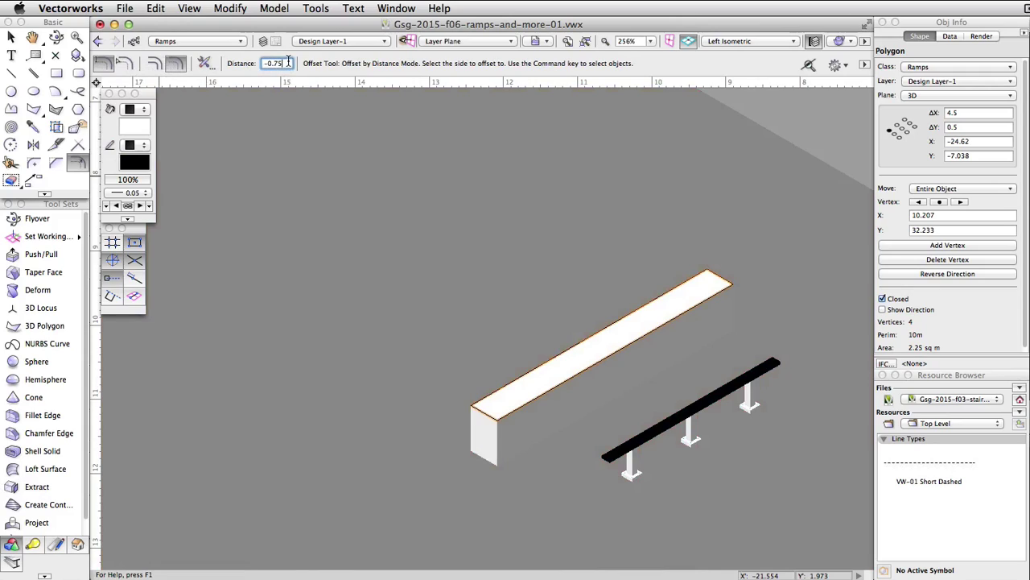
{"action": "type", "text": "0.075"}
{"action": "key", "text": "Return"}
{"action": "left_click", "coordinate": [610, 493]}
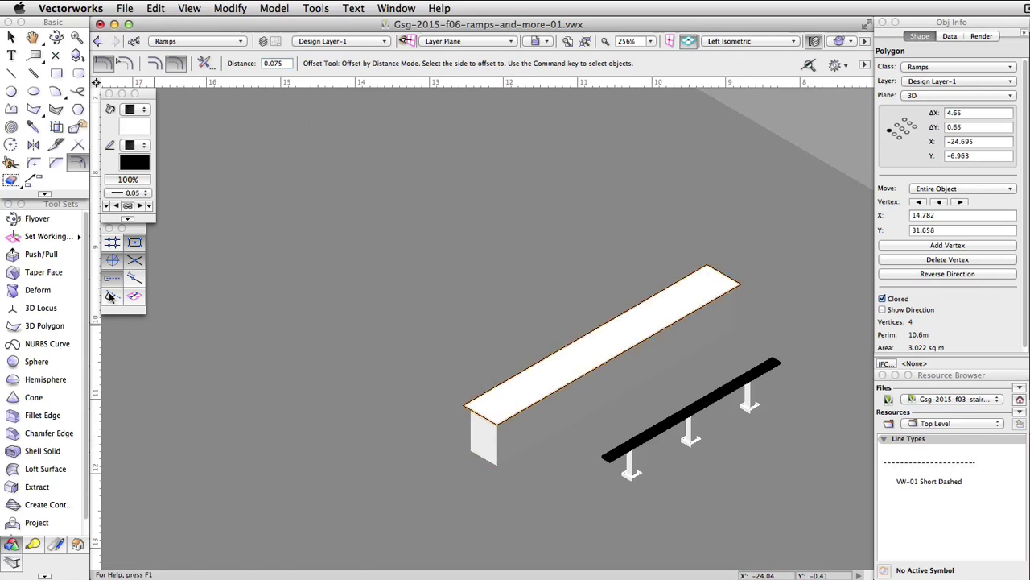
Step: Extrude the 4.65 by 0.65 polygon 0.1 with Push/Pull to form the cap platform
{"action": "left_click", "coordinate": [36, 253]}
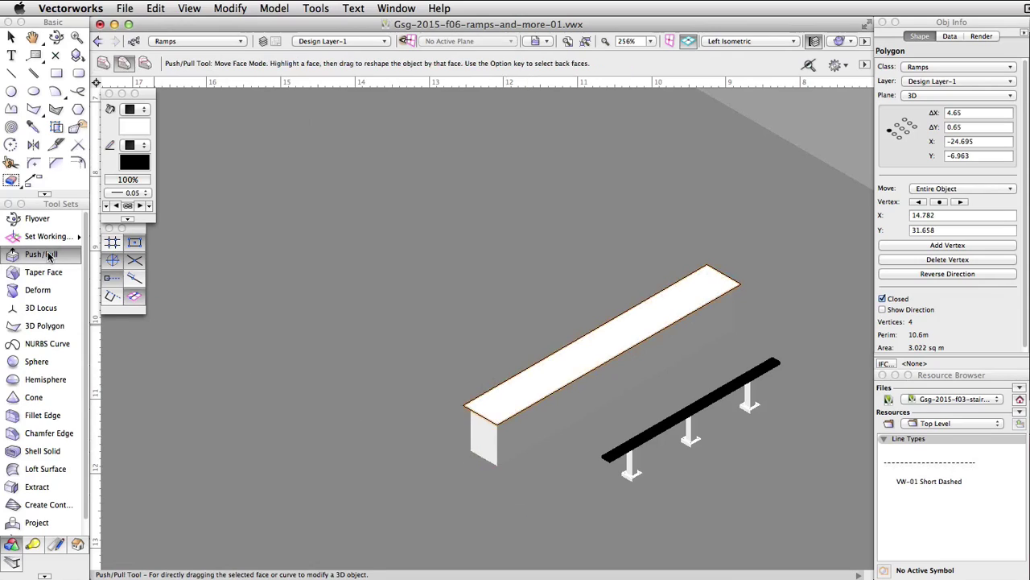
{"action": "left_click", "coordinate": [104, 64]}
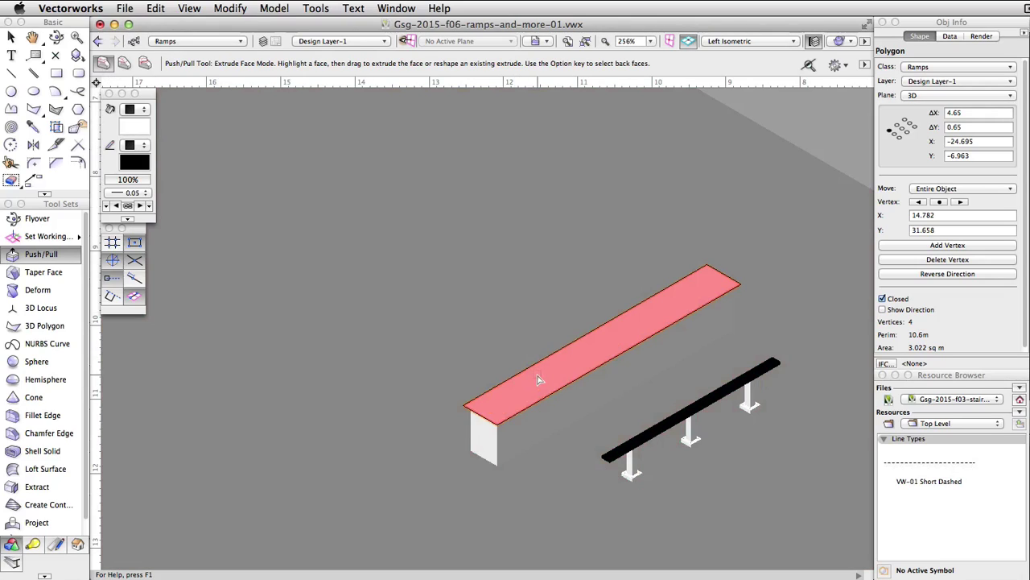
{"action": "left_click", "coordinate": [539, 380]}
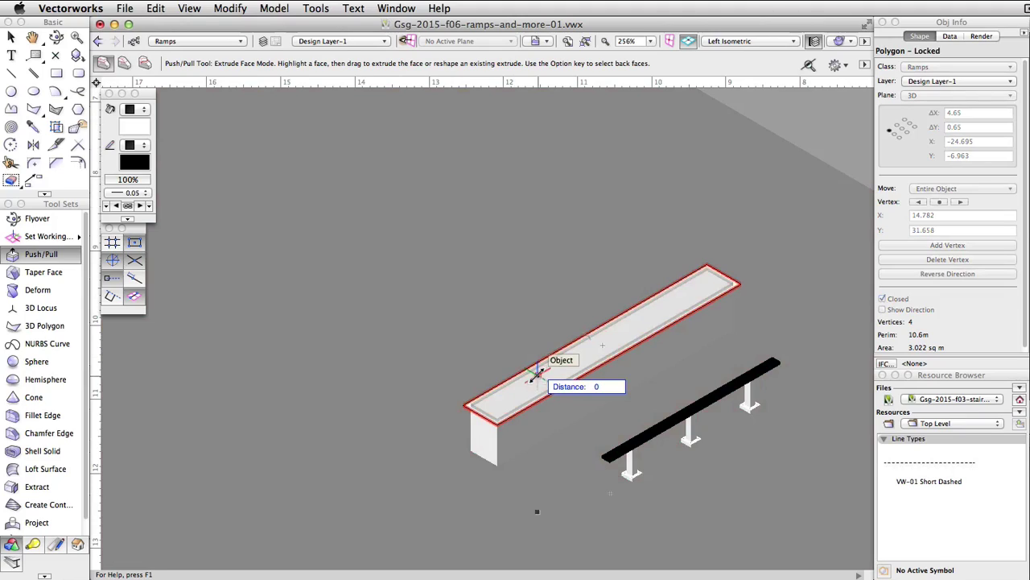
{"action": "key", "text": "Tab"}
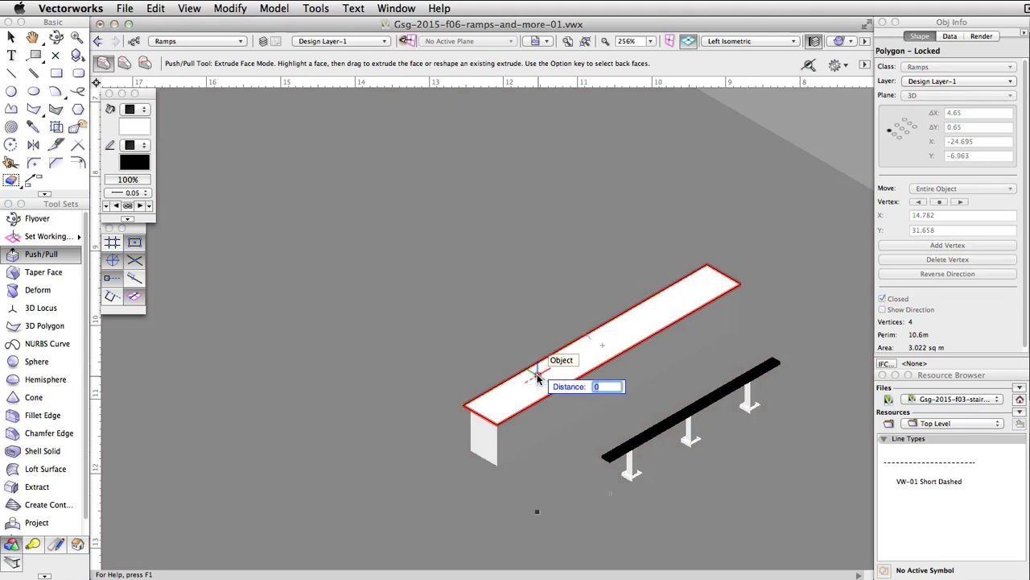
{"action": "type", "text": "0.1"}
{"action": "key", "text": "Return"}
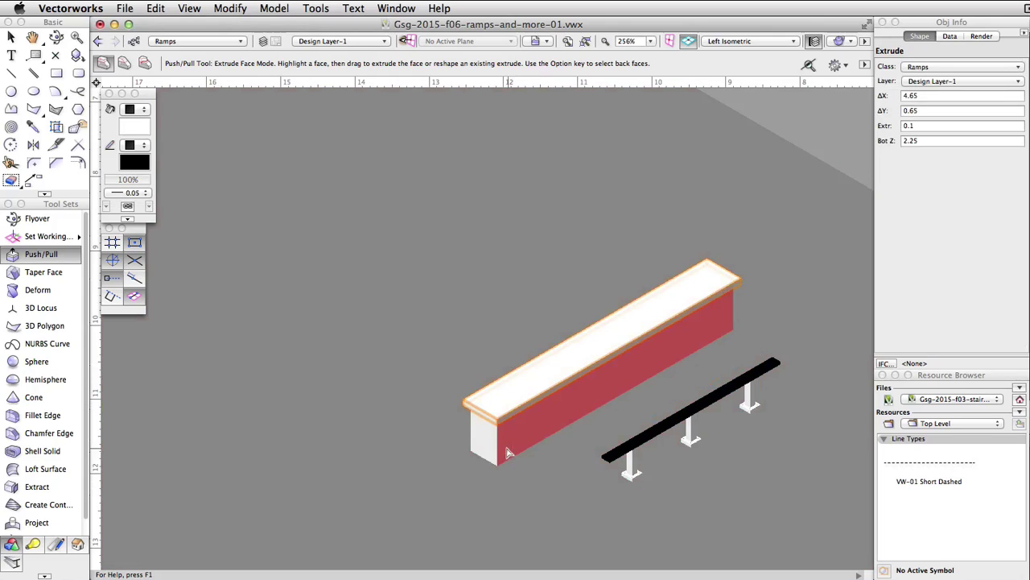
Step: Give the base block a turquoise fill, then select the top platform
{"action": "key", "text": "x"}
{"action": "left_click", "coordinate": [499, 441]}
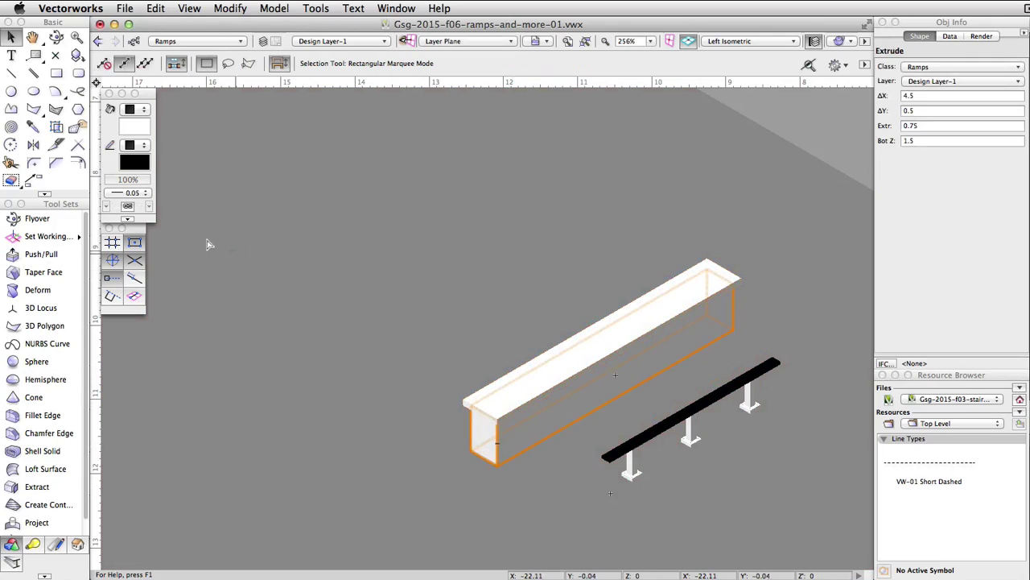
{"action": "left_click", "coordinate": [134, 127]}
{"action": "left_click", "coordinate": [176, 204]}
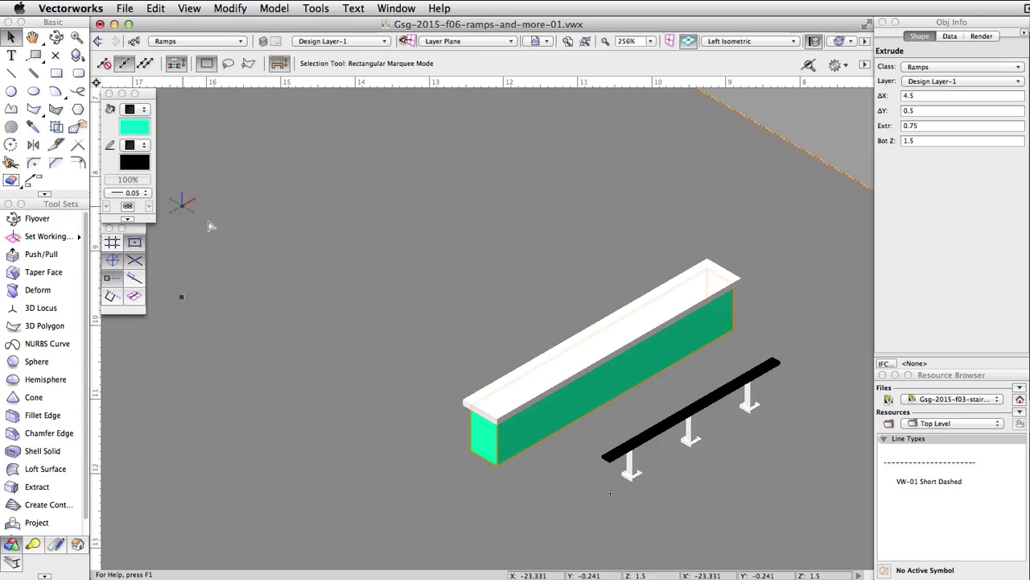
{"action": "left_click", "coordinate": [547, 387]}
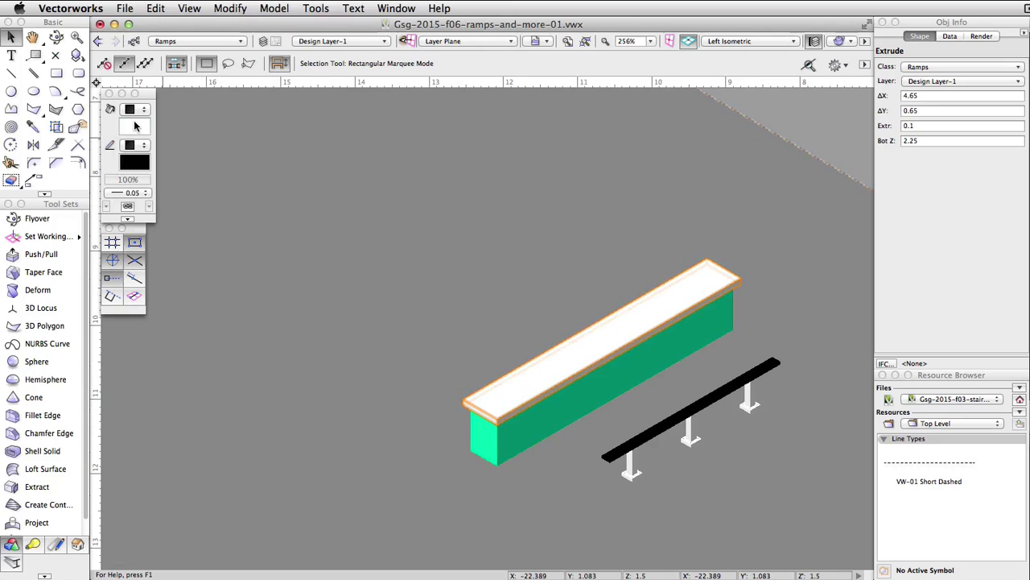